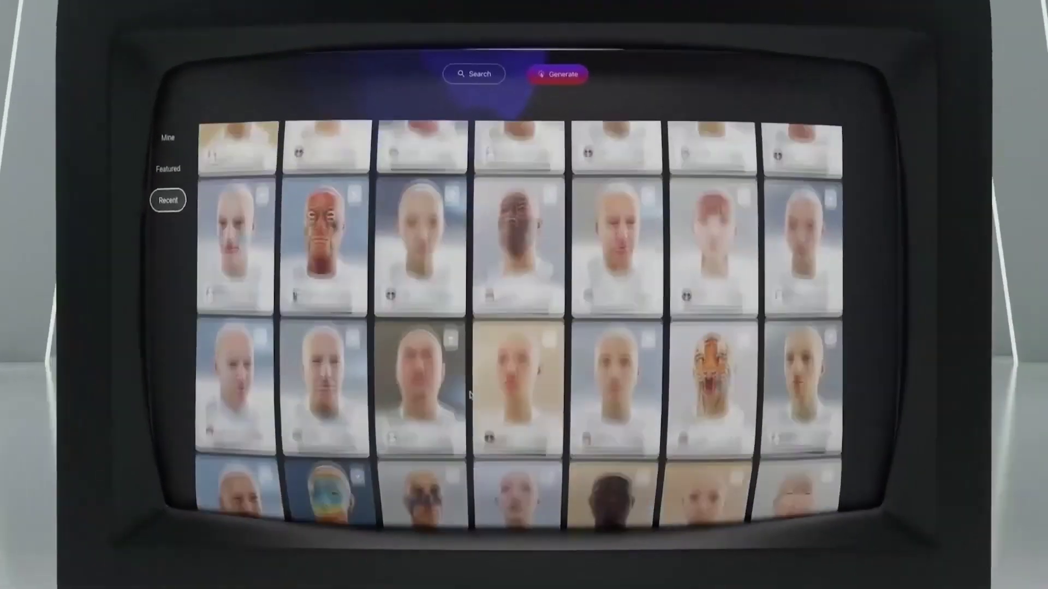
scroll(470, 392, up, 10)
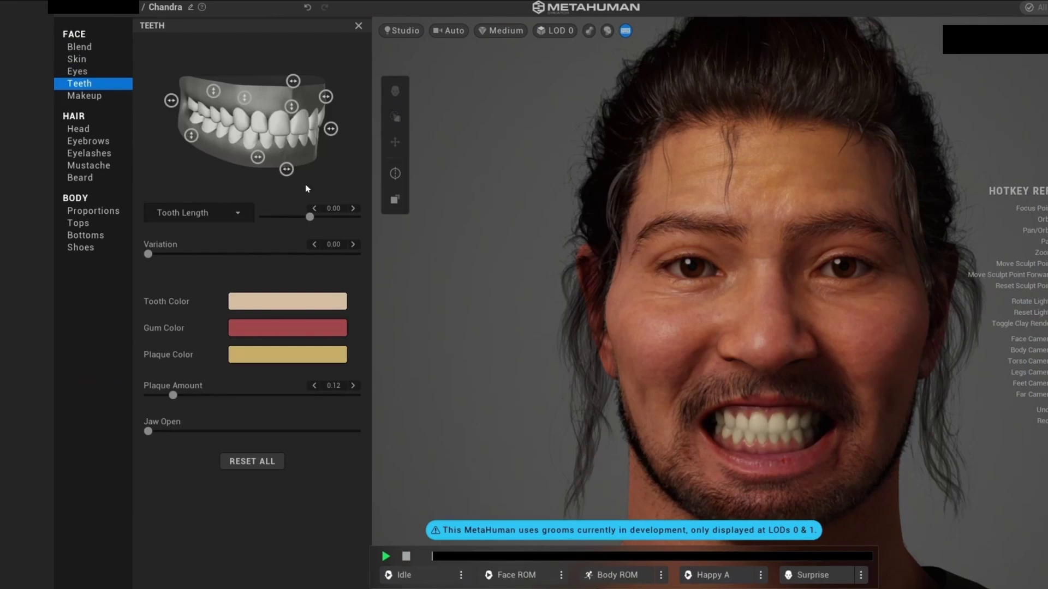
click(90, 75)
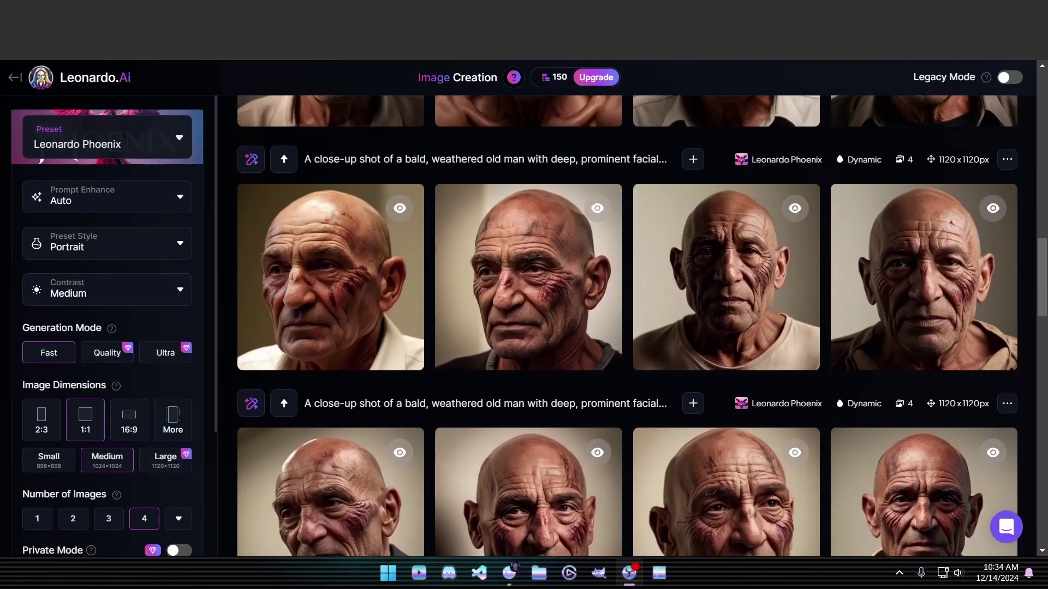
Step: Browse the generated portraits of the weathered bald old man and pick a front-facing one
scroll(626, 326, up, 4)
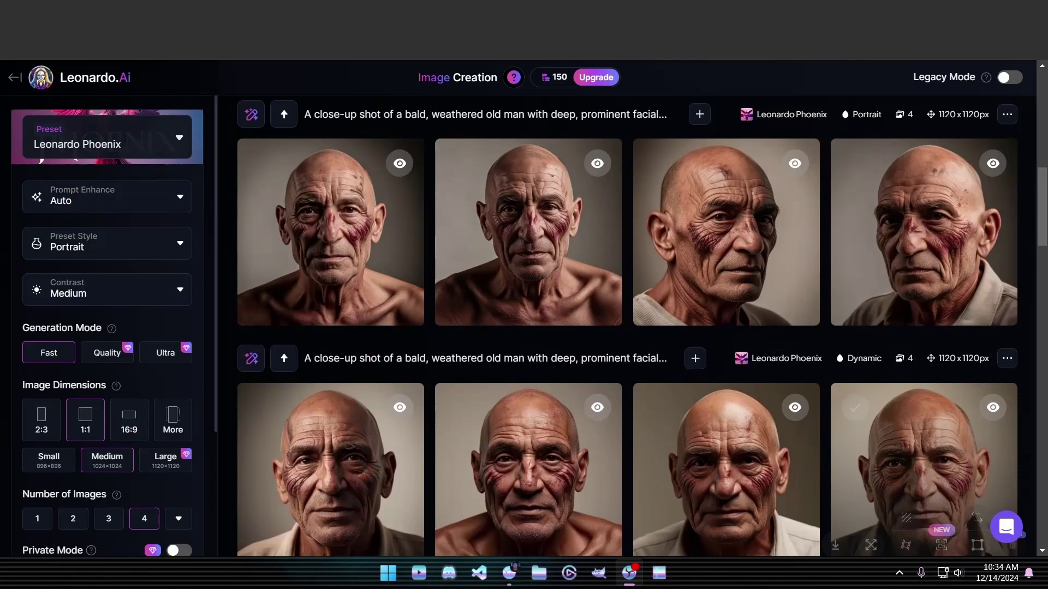
click(528, 458)
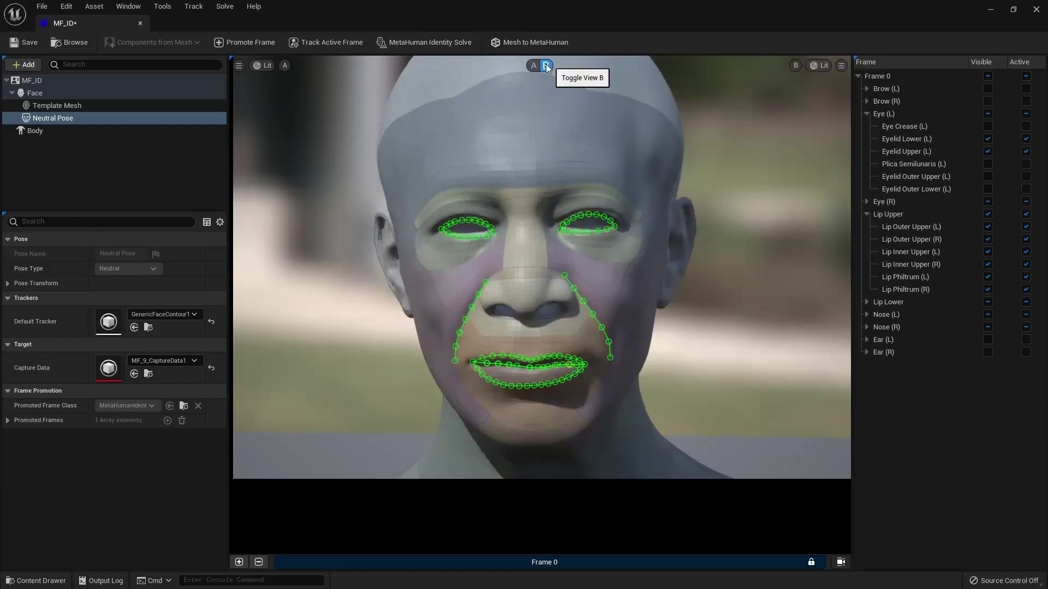
Step: Submit the MF_ID identity with a body type through Mesh to MetaHuman and open it for editing in MetaHuman Creator
click(55, 129)
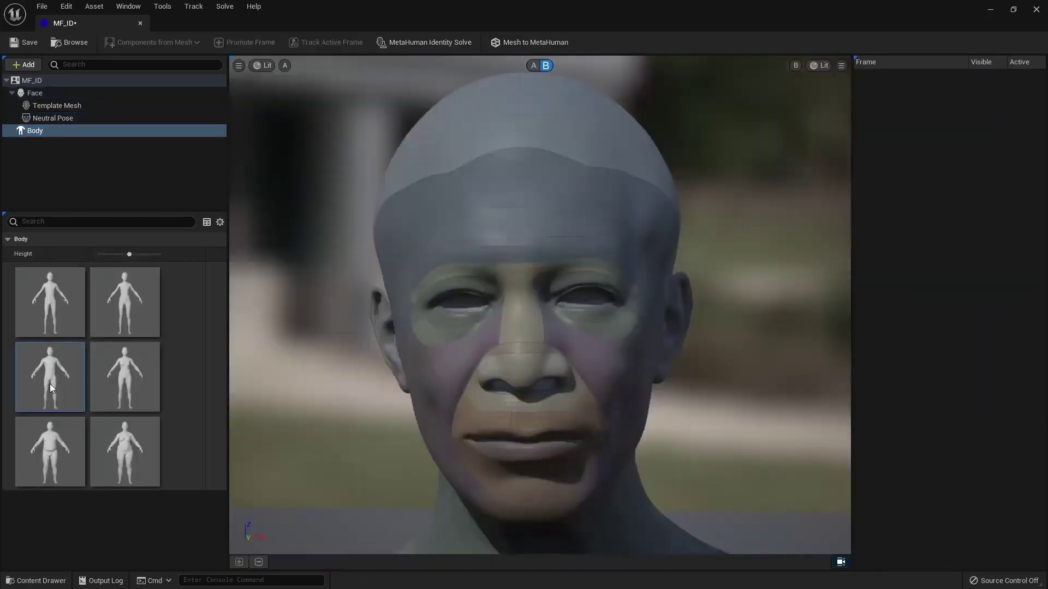
click(532, 47)
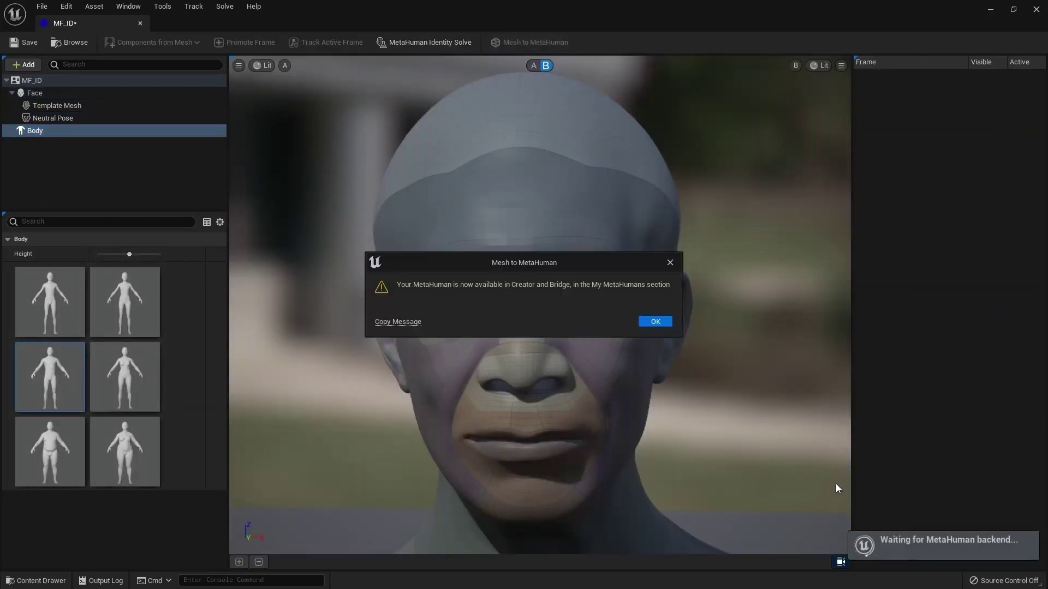
click(655, 321)
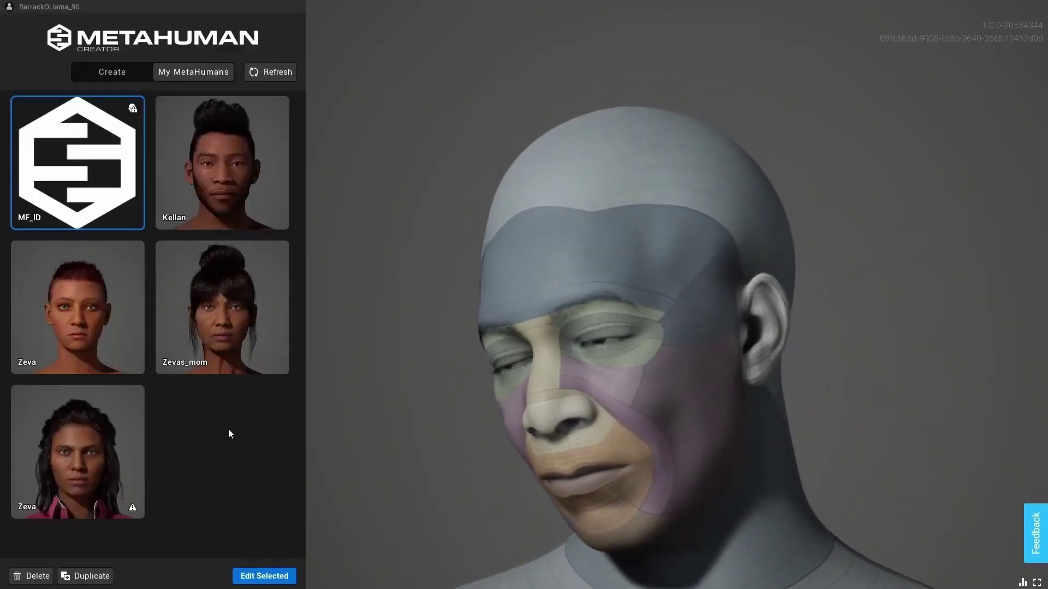
click(264, 576)
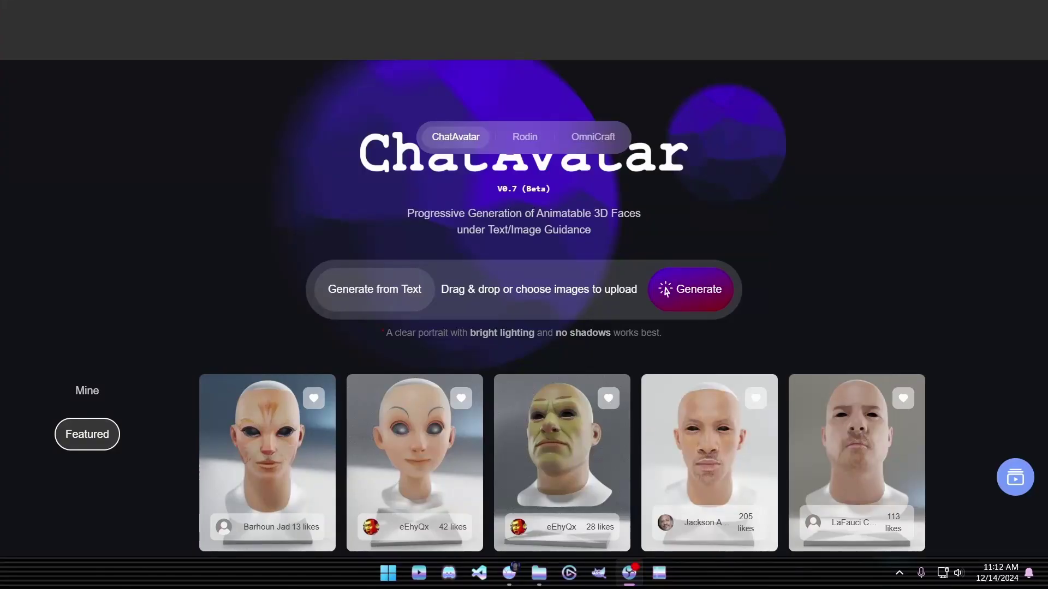
Step: Switch to ChatAvatar and upload the Leonardo_Phoenix portrait of the old man for 3D face generation
click(666, 290)
click(192, 213)
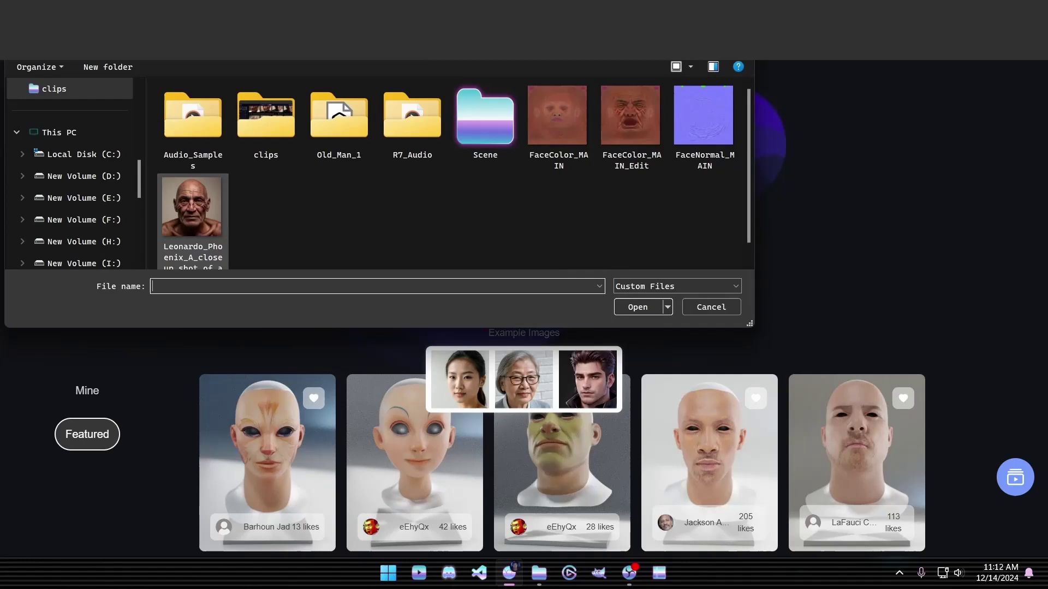
key(Return)
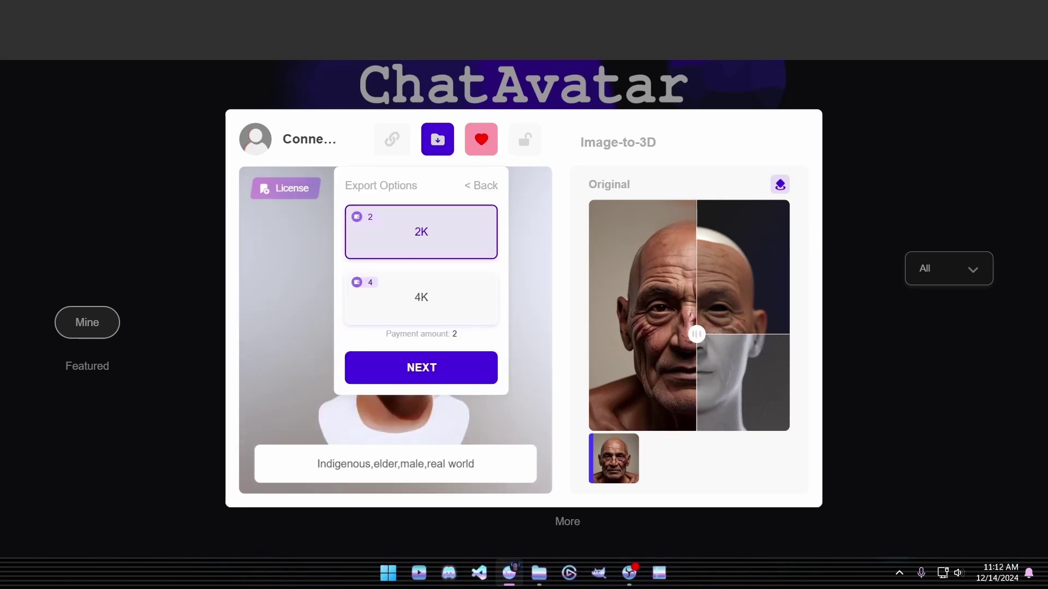
Step: Configure the avatar export with 2K resolution, the Default format, Eye & Teeth and Back head Textures
click(421, 367)
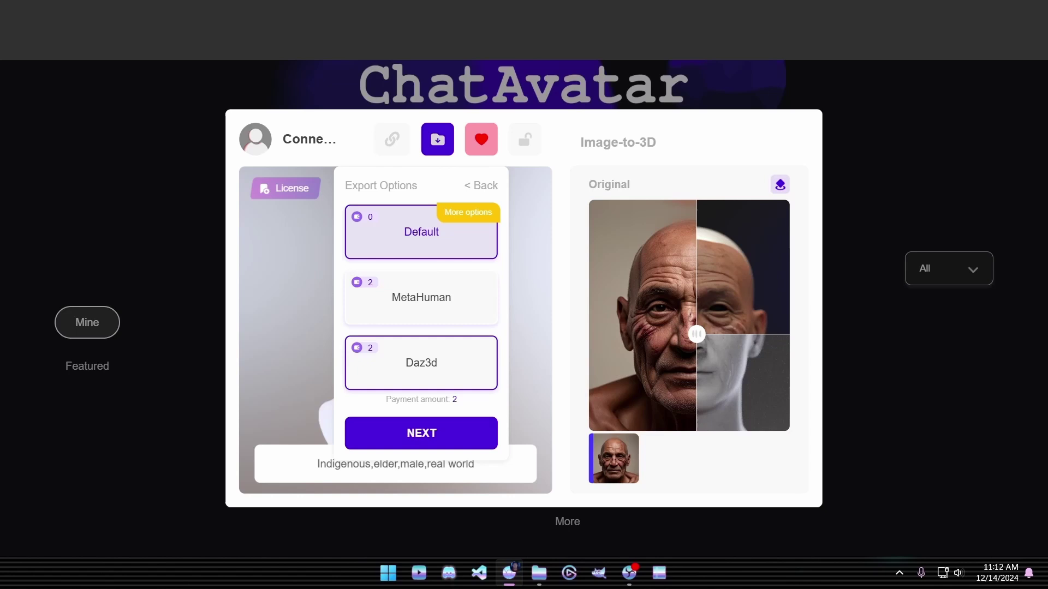
click(421, 433)
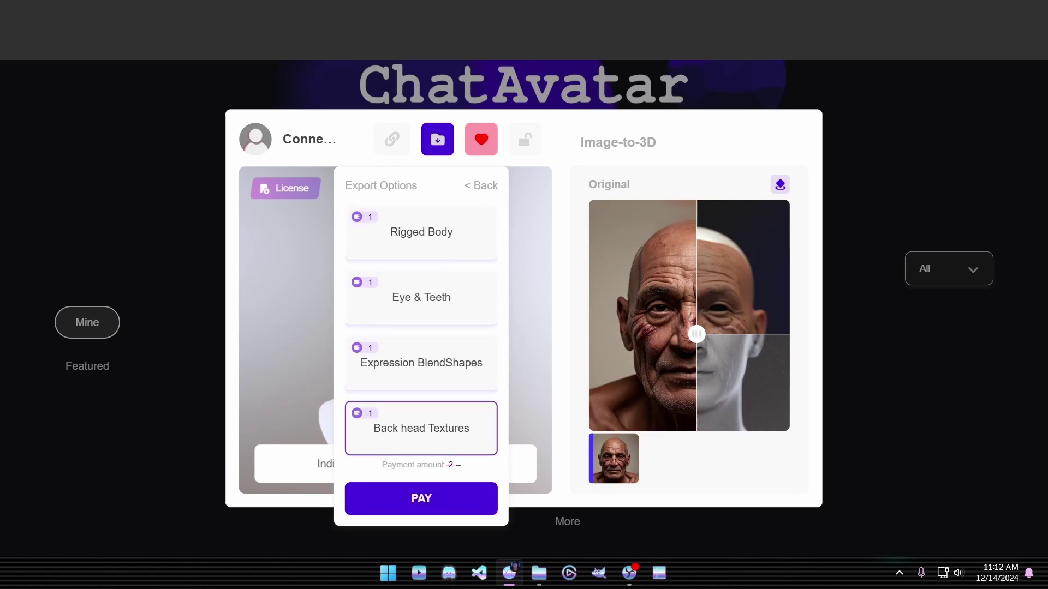
click(421, 298)
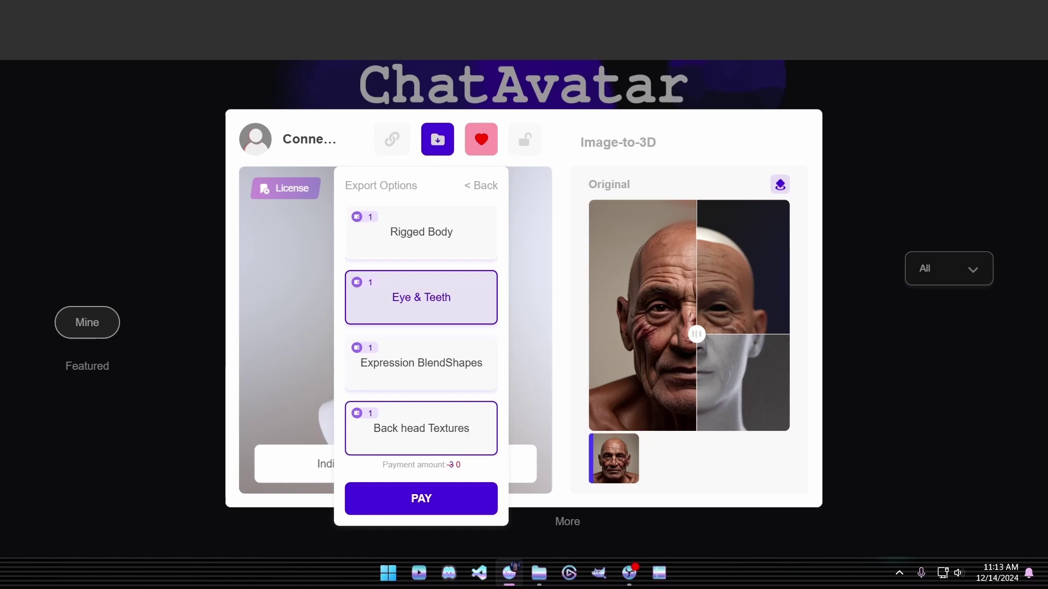
click(421, 429)
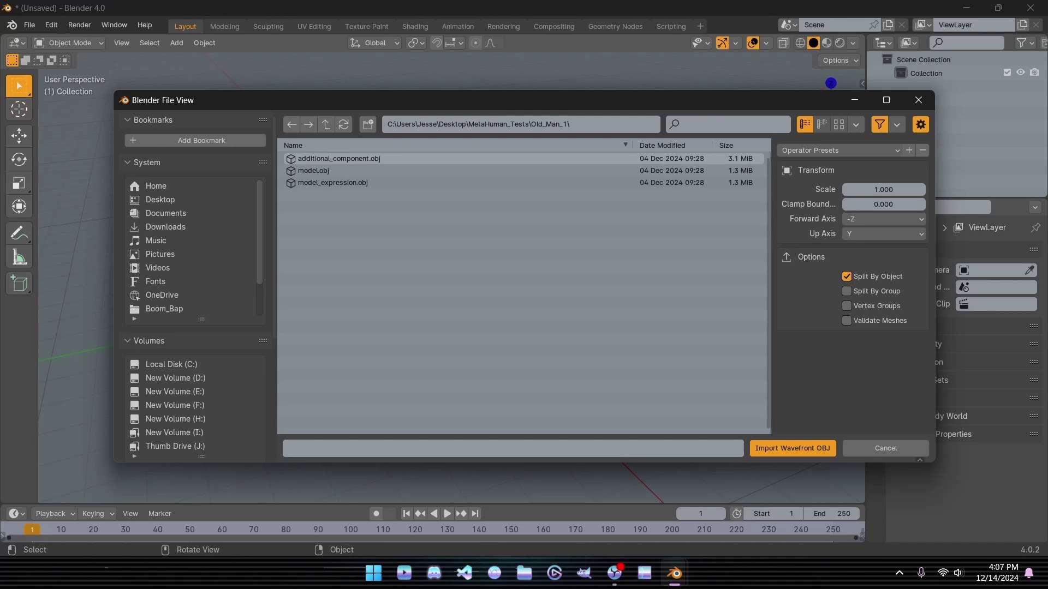
Step: Switch to Blender and import additional_component.obj from the Old_Man_1 folder as a Wavefront OBJ
click(339, 159)
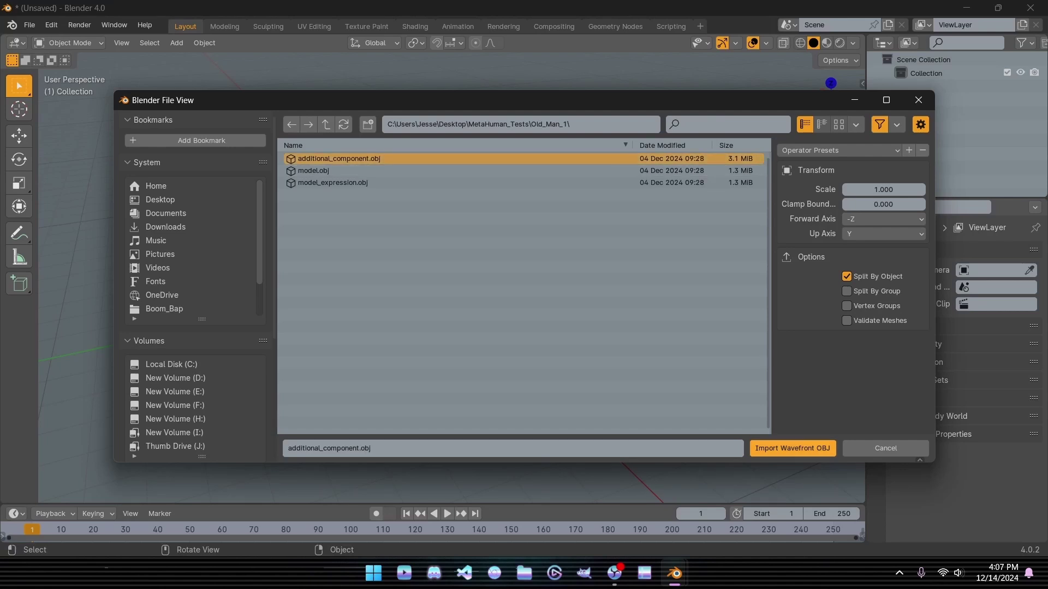
click(793, 449)
scroll(432, 277, down, 6)
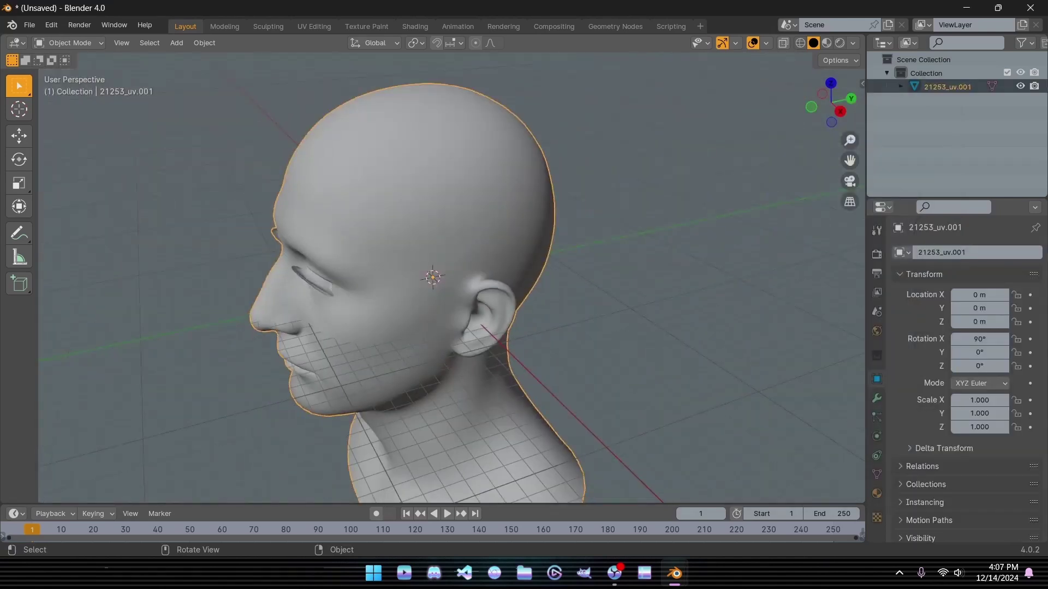
Step: Move the imported head straight up along Z to about 20.6 m so the bust rests on the grid
click(19, 135)
drag(432, 226, 432, 58)
middle_drag(432, 164, 532, 141)
scroll(529, 141, down, 2)
Step: Enter Edit Mode on the head and separate its mesh into individual objects by material
click(70, 43)
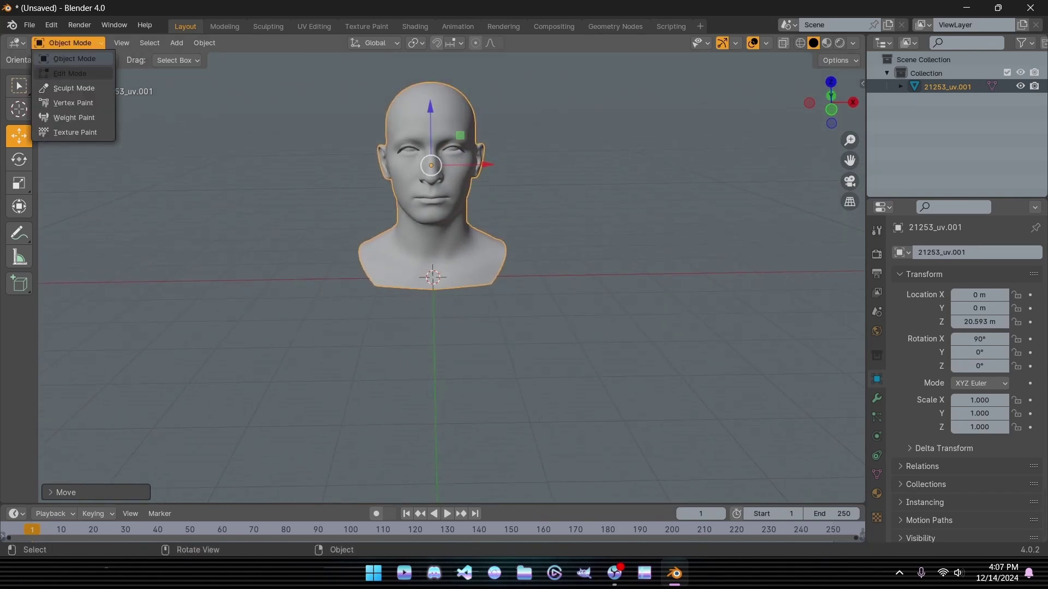
click(70, 73)
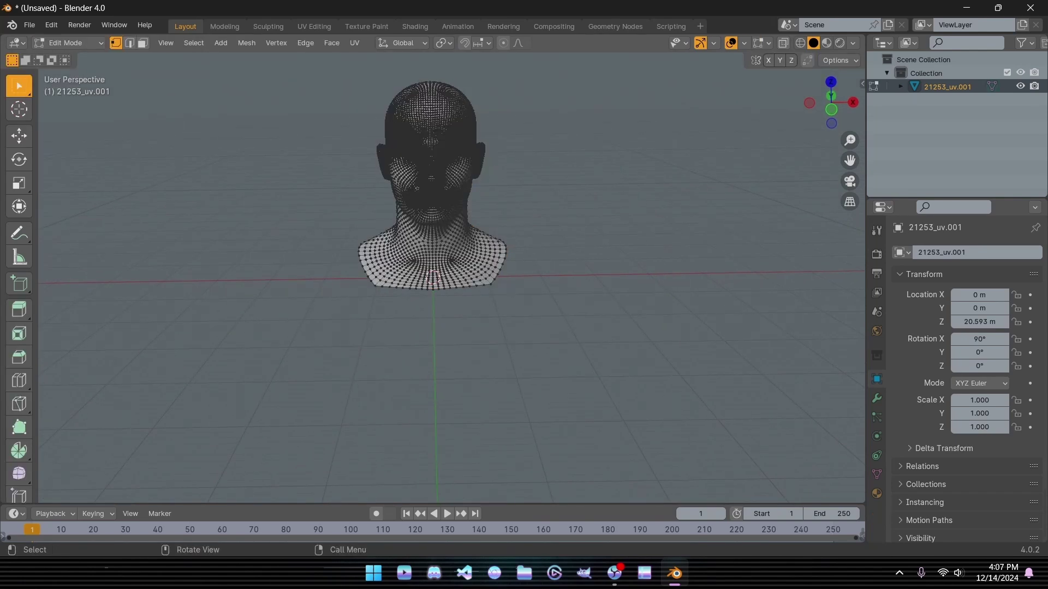
key(ctrl+v)
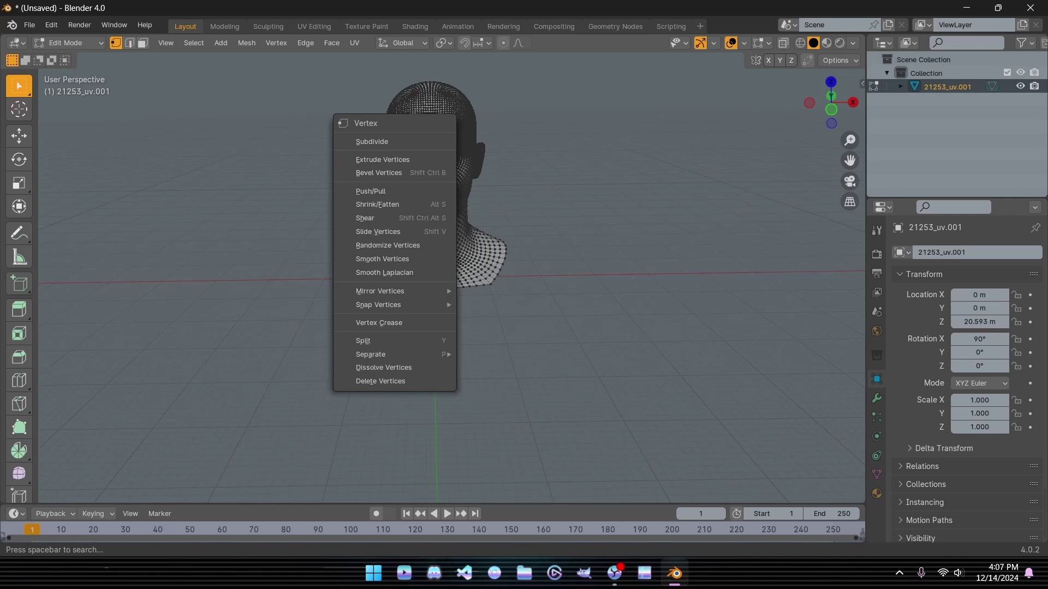
mouse_move(383, 354)
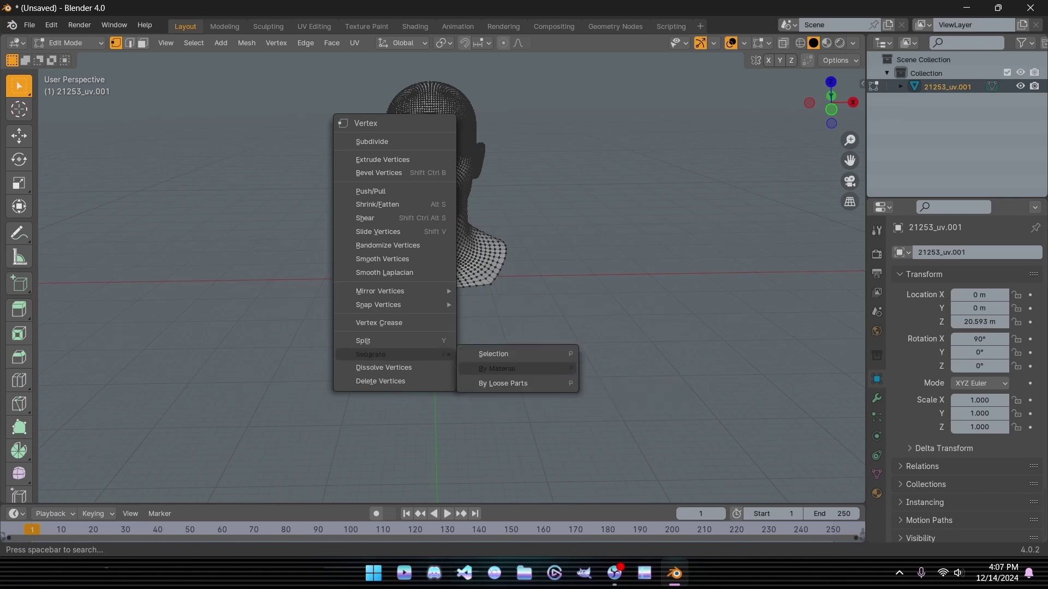
click(497, 368)
middle_drag(497, 368, 551, 354)
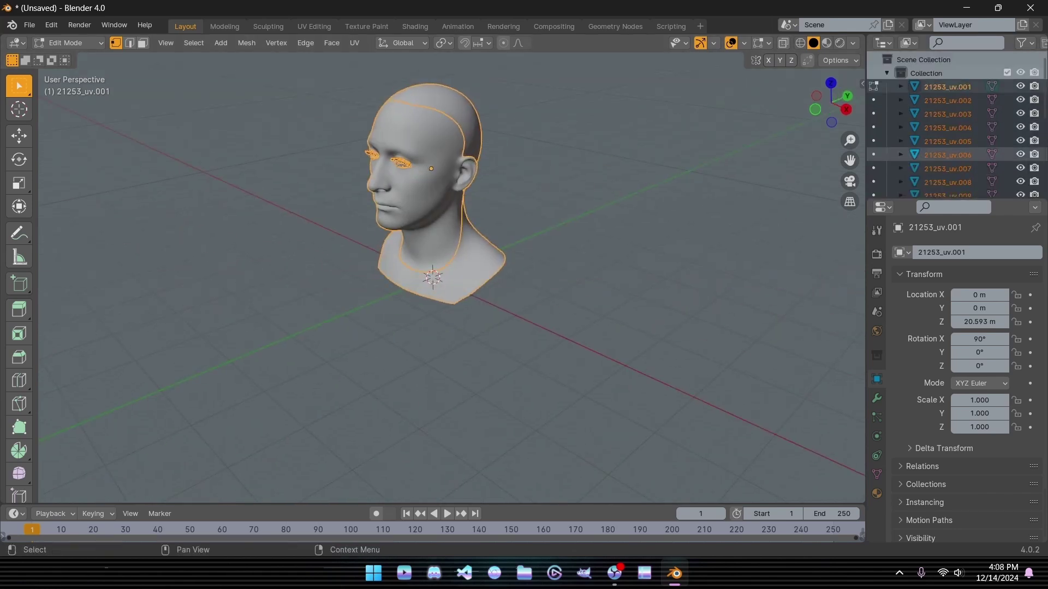
Step: Delete the separated mouth and eye pieces 21253_uv.004, 21253_uv.007 and 21253_uv.008
click(934, 100)
click(934, 113)
click(935, 127)
right_click(935, 127)
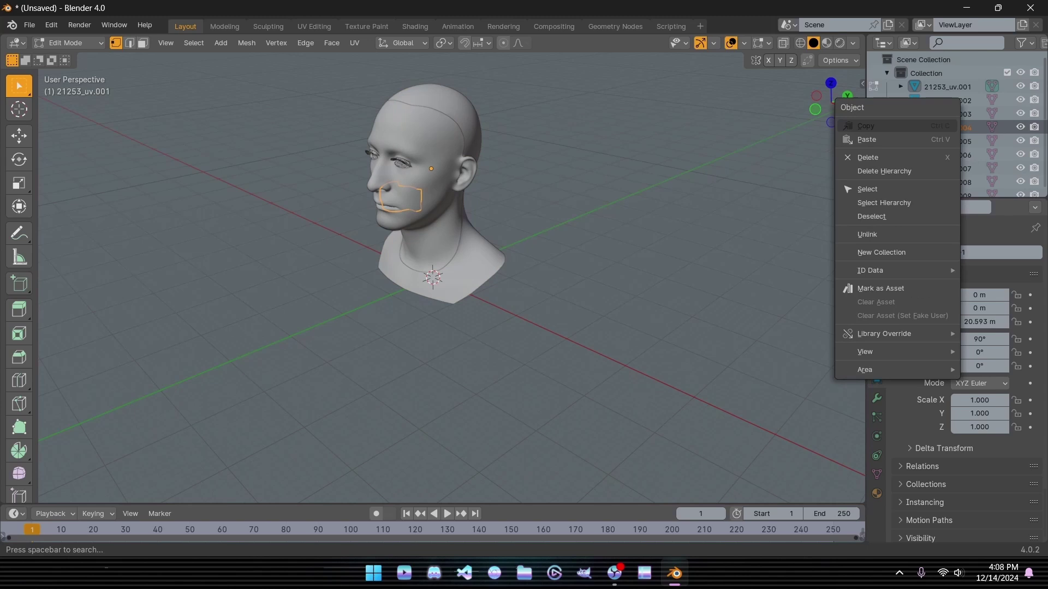
click(933, 157)
click(933, 141)
click(933, 155)
right_click(932, 153)
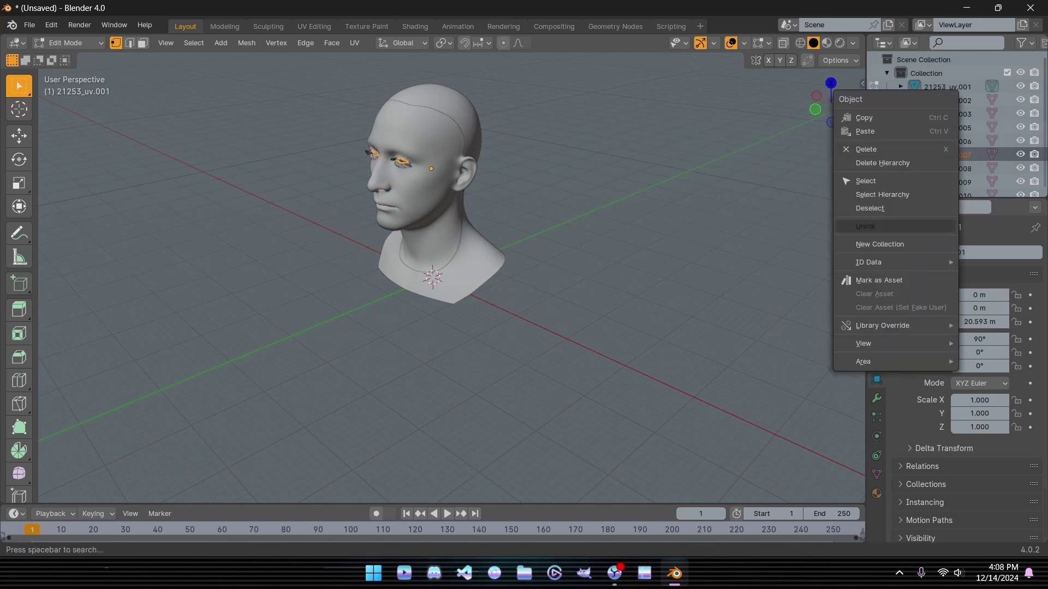
click(866, 149)
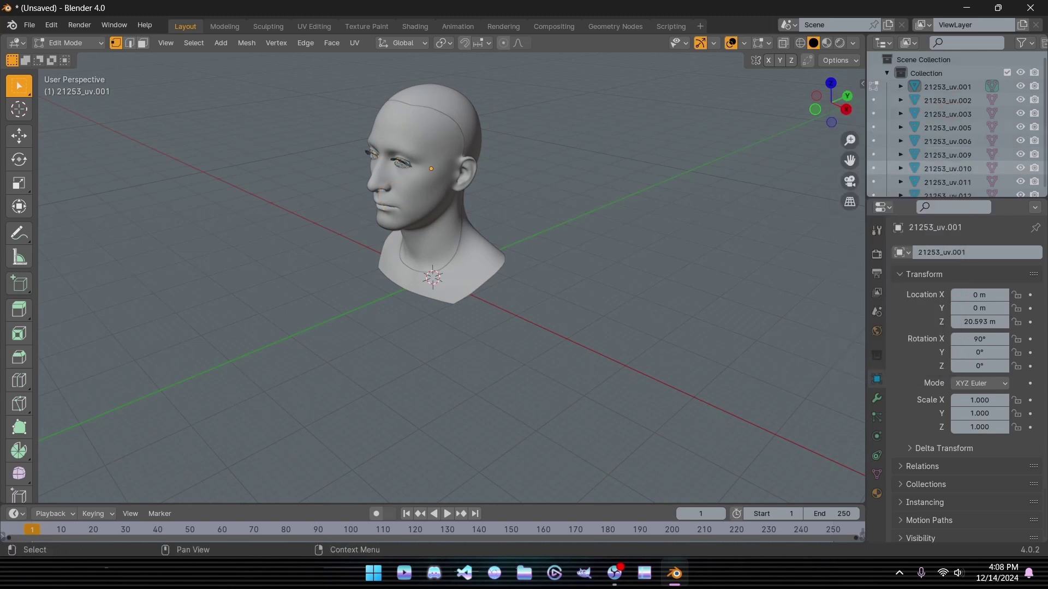
Step: Delete the unneeded small pieces from 21253_uv.009 through 21253_uv.019
key(x)
click(948, 168)
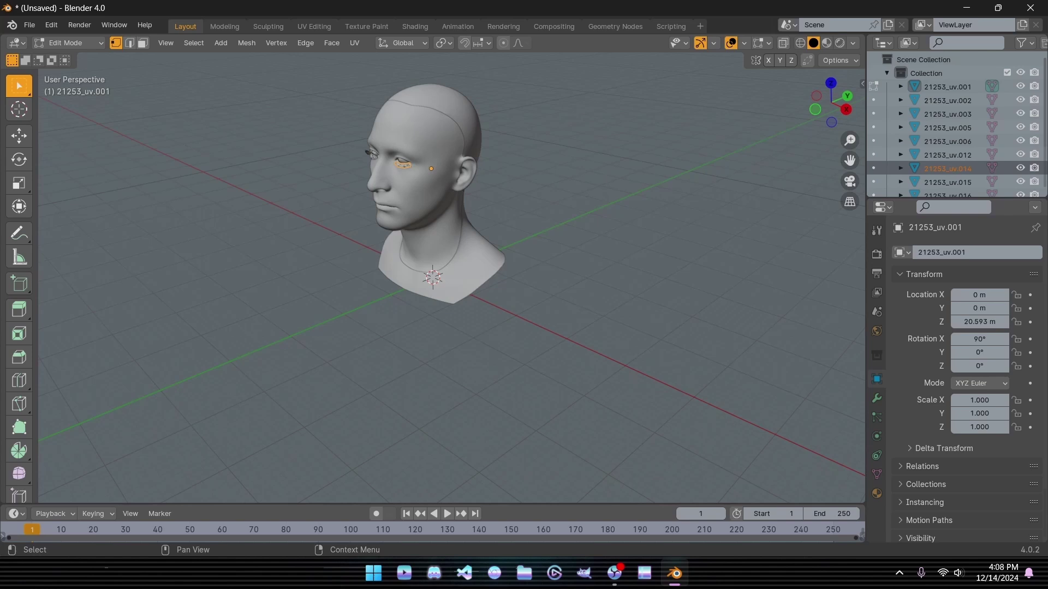
click(947, 154)
key(x)
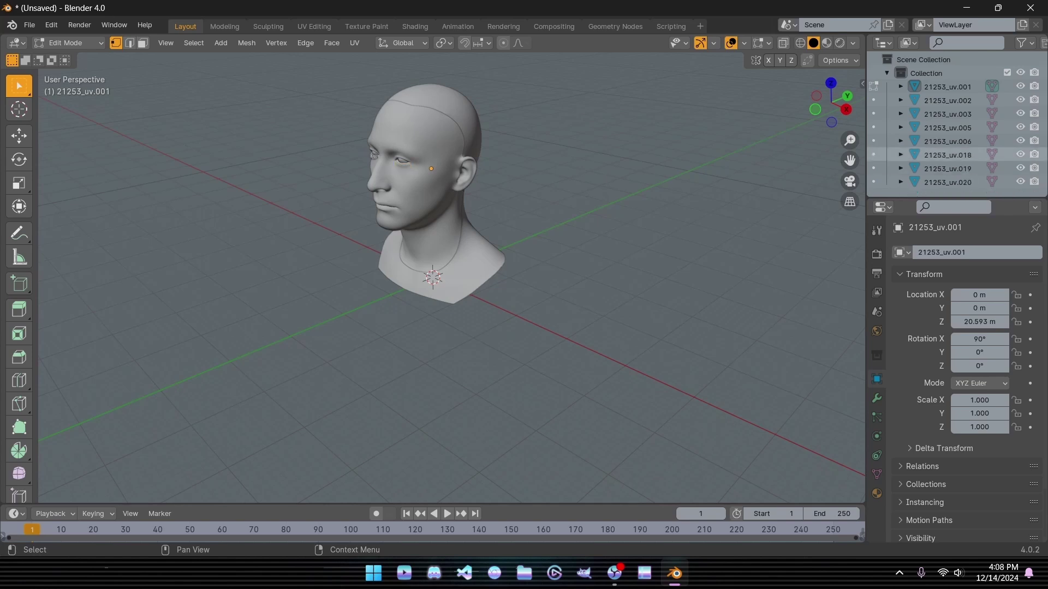
click(947, 141)
click(948, 154)
key(x)
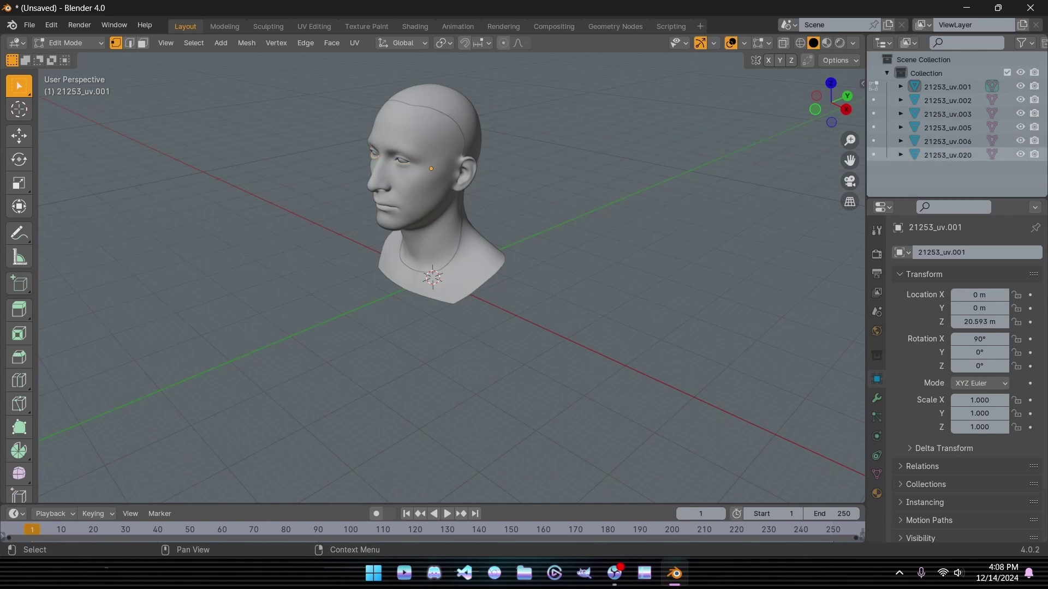
Step: Delete the leftover pieces 21253_uv.020 and 21253_uv.001 and return to Object Mode
click(947, 141)
click(948, 127)
click(947, 114)
click(947, 100)
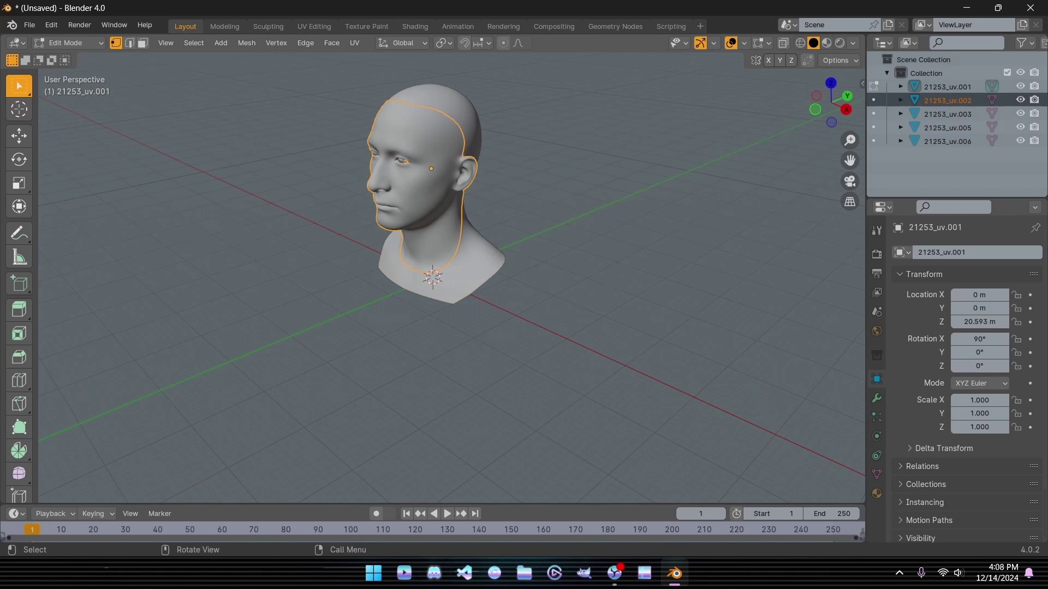
middle_drag(546, 219, 611, 202)
click(947, 87)
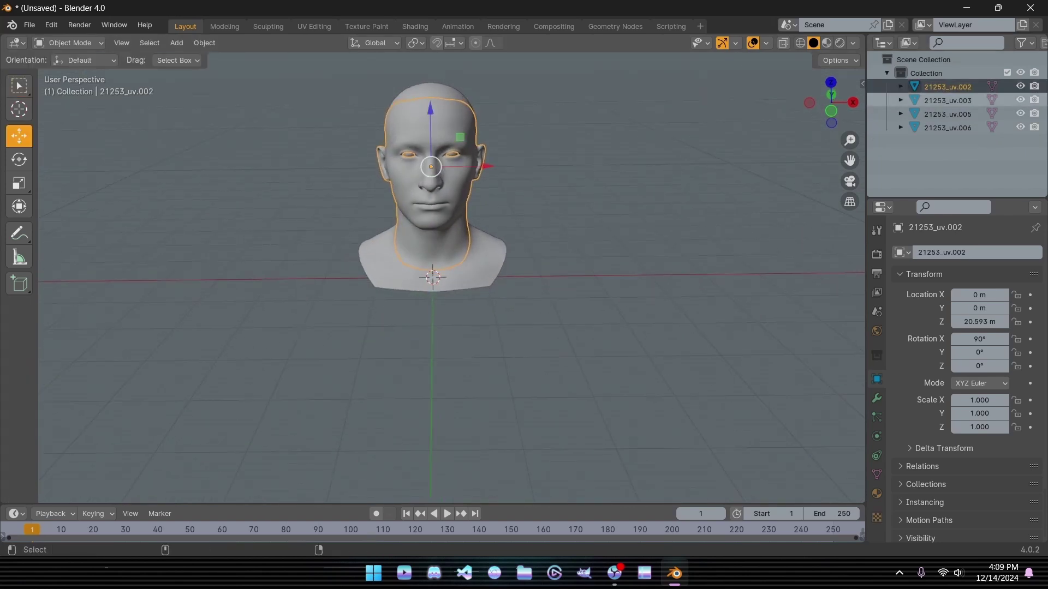
Step: Select the remaining head pieces 21253_uv.002, .003, .005 and .006 and join them into one object
ctrl+click(948, 101)
ctrl+click(947, 114)
ctrl+click(947, 128)
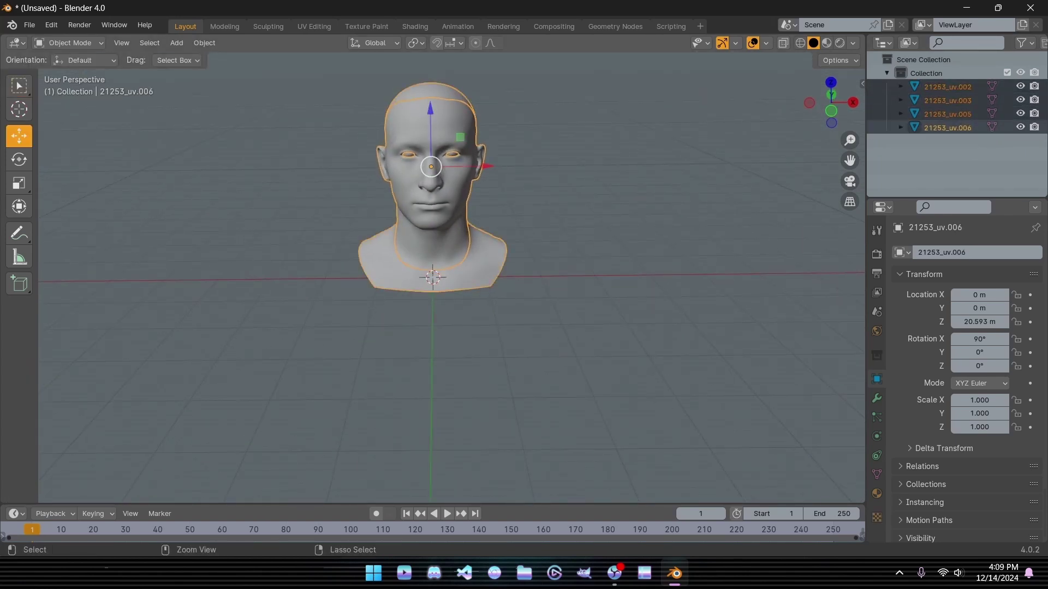
key(ctrl+j)
Step: Set up an FBX export of the joined head with Mesh as the only object type
click(28, 24)
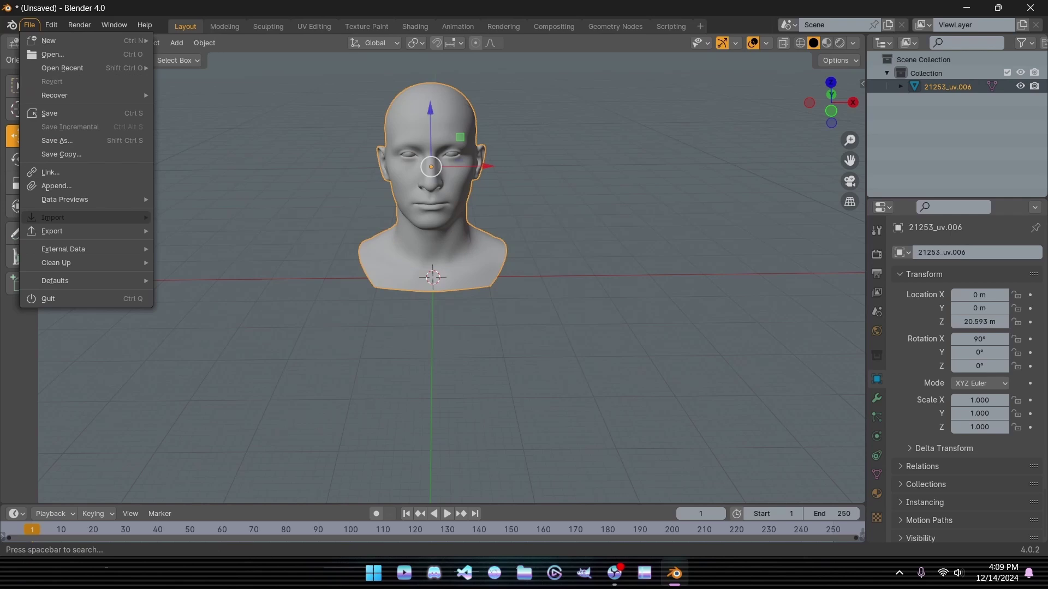
mouse_move(55, 231)
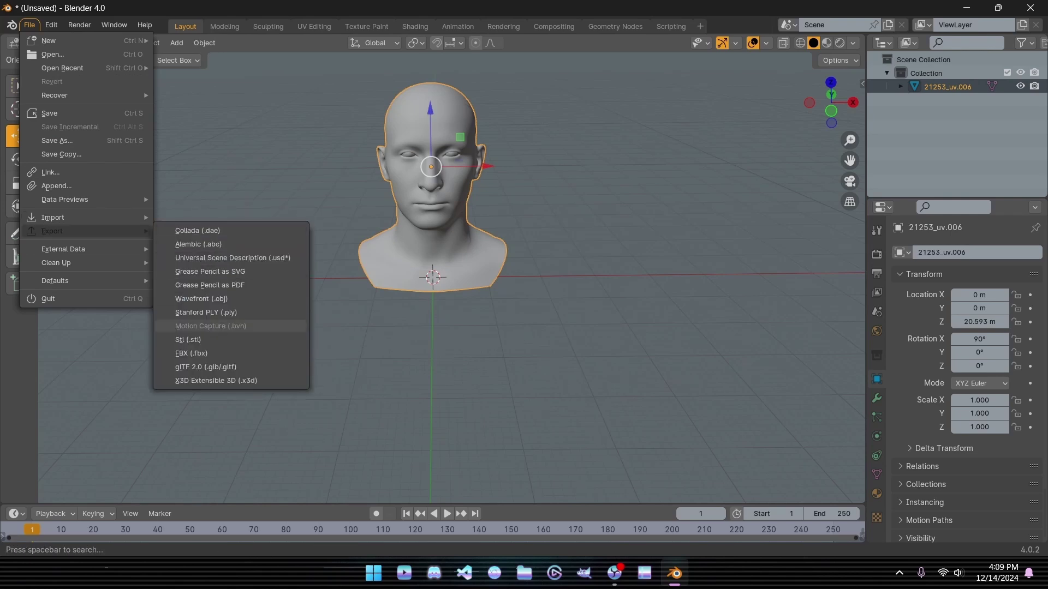
click(191, 353)
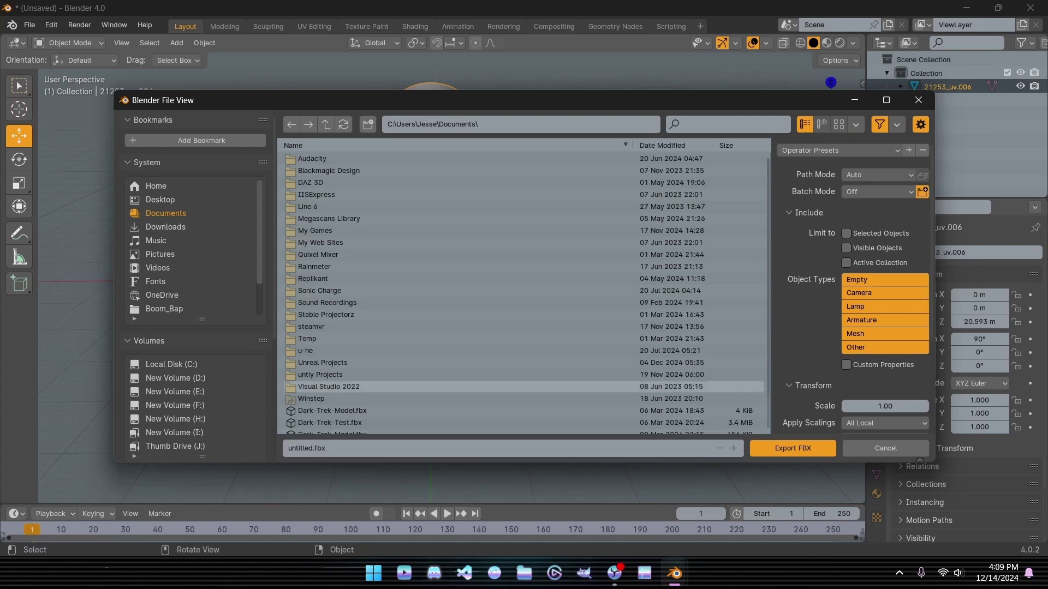
click(884, 334)
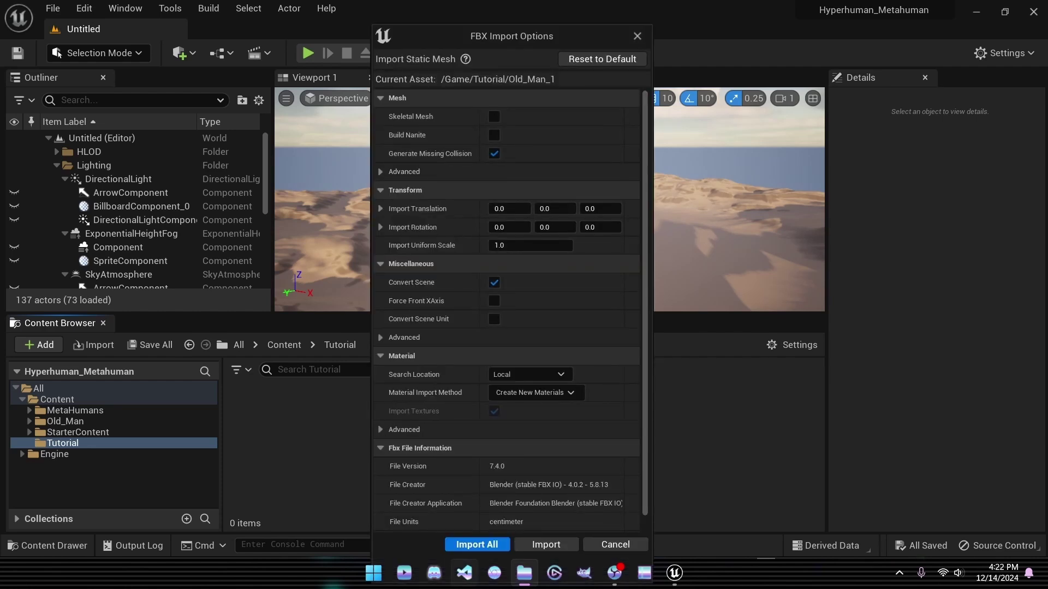
Step: Switch to Unreal Engine and import the Old_Man_1 FBX into the Tutorial folder with the default import options, applied to all files
click(476, 545)
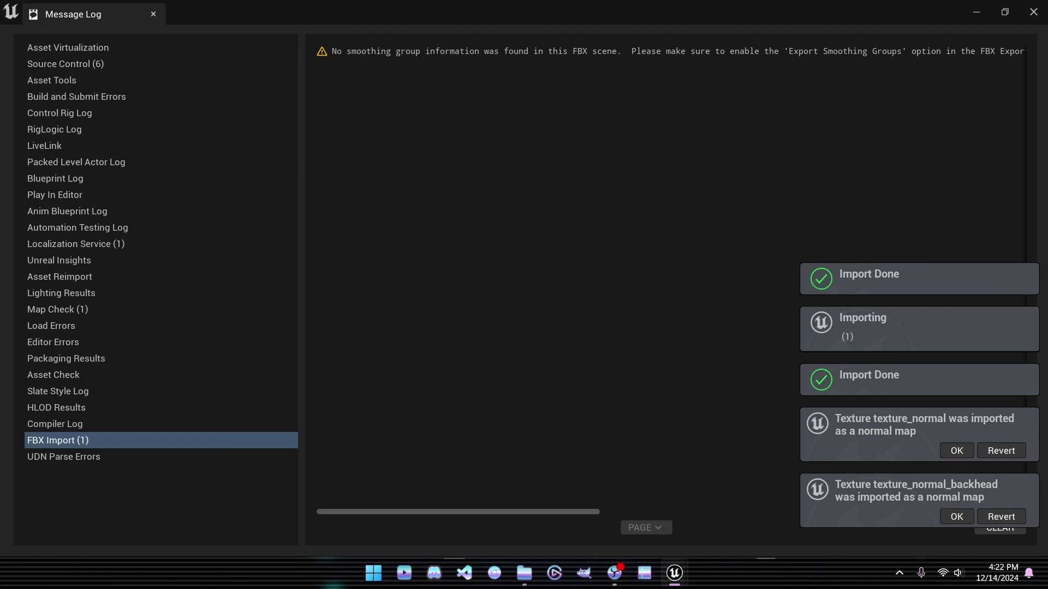
Step: Accept texture_normal and texture_normal_backhead as normal maps and open the M_Face_001 material for editing
click(955, 450)
click(956, 517)
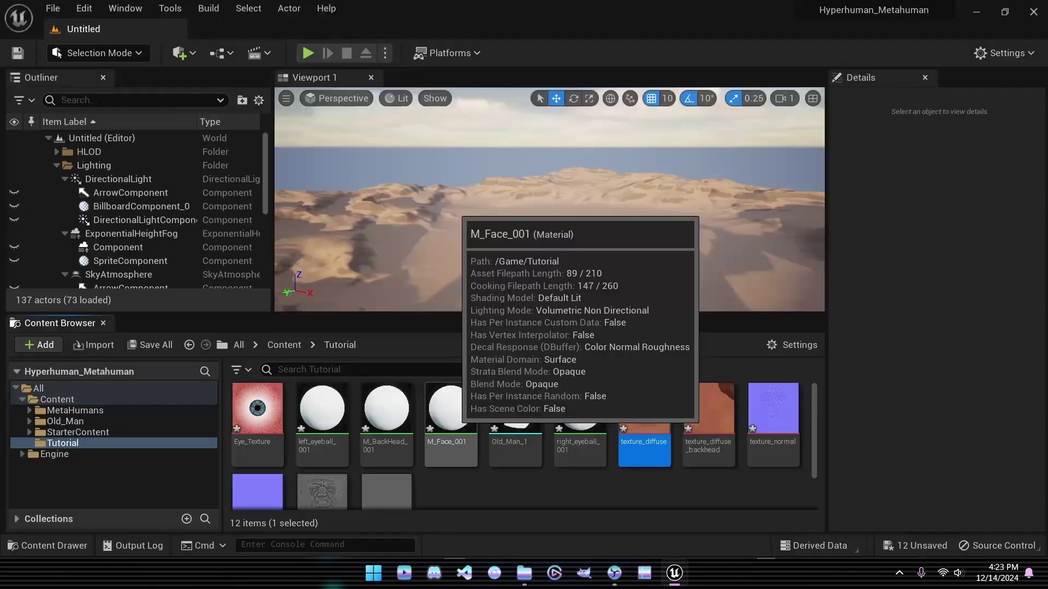
click(453, 425)
double_click(451, 415)
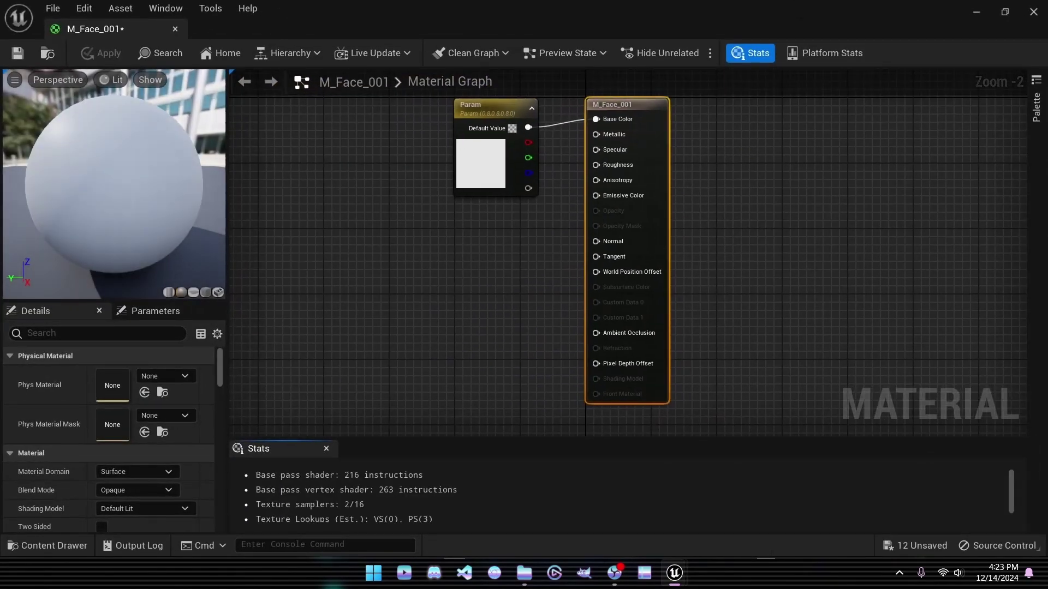
Step: Shrink the material editor window so the Tutorial assets stay accessible, and delete the Param node from the M_Face_001 graph
key(super+Down)
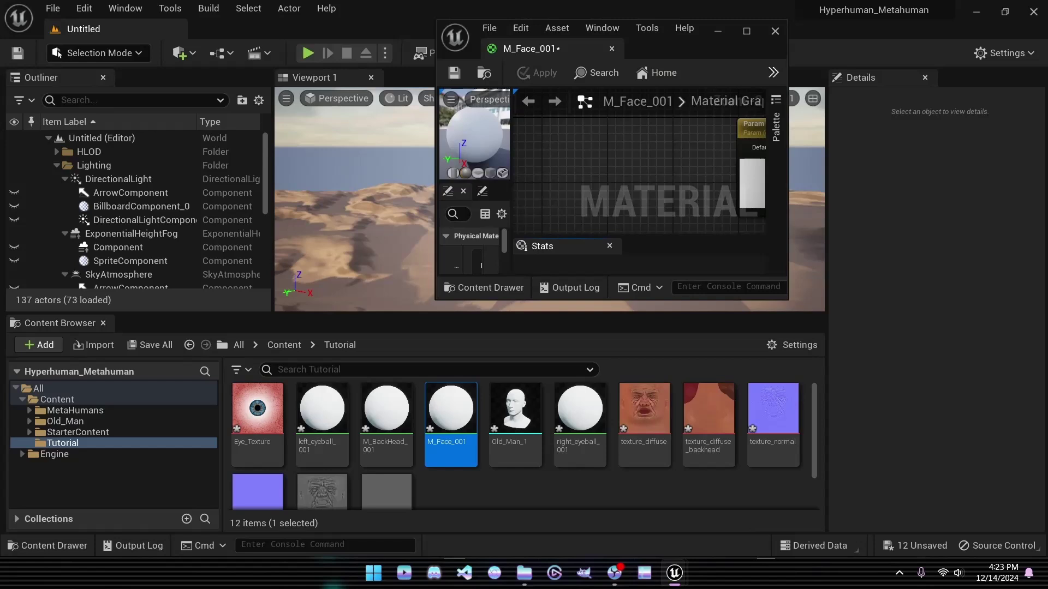
right_drag(629, 166, 497, 189)
click(624, 153)
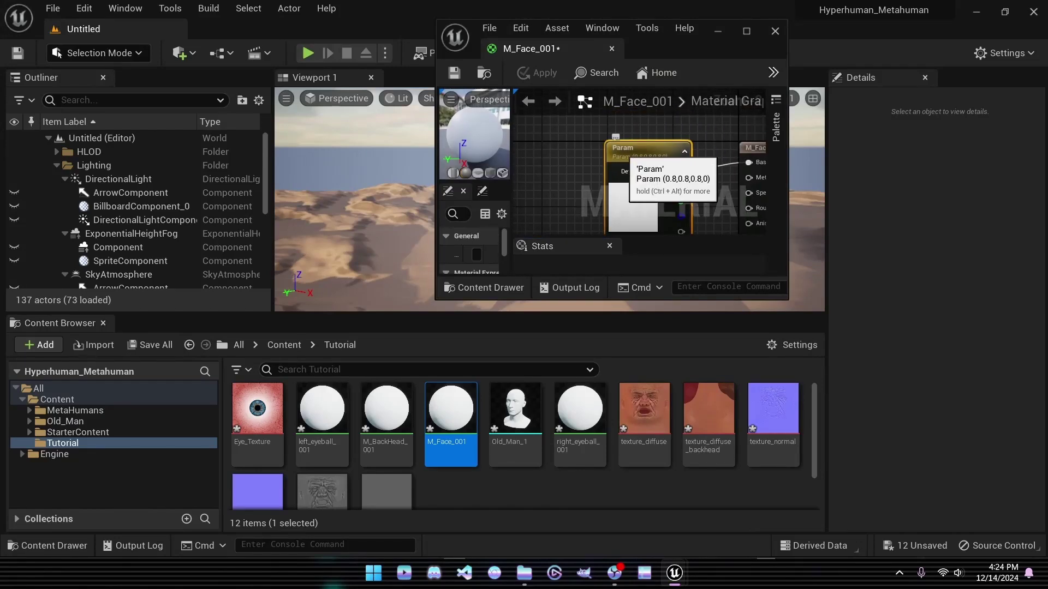
key(Delete)
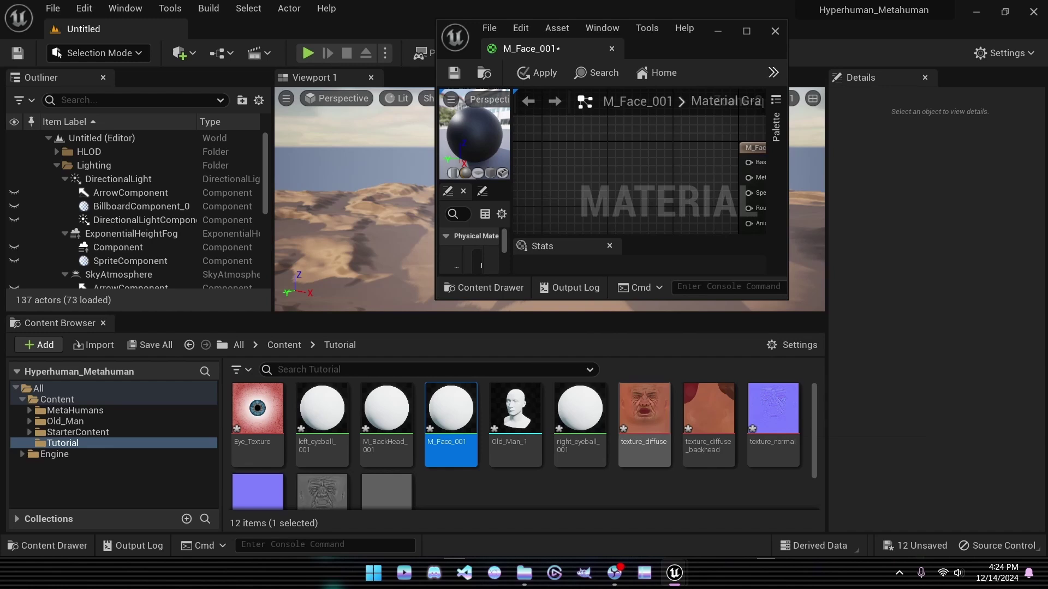
Step: Add texture_diffuse to the M_Face_001 graph as a Texture Sample and connect its RGB output to Base Color
drag(644, 409, 636, 170)
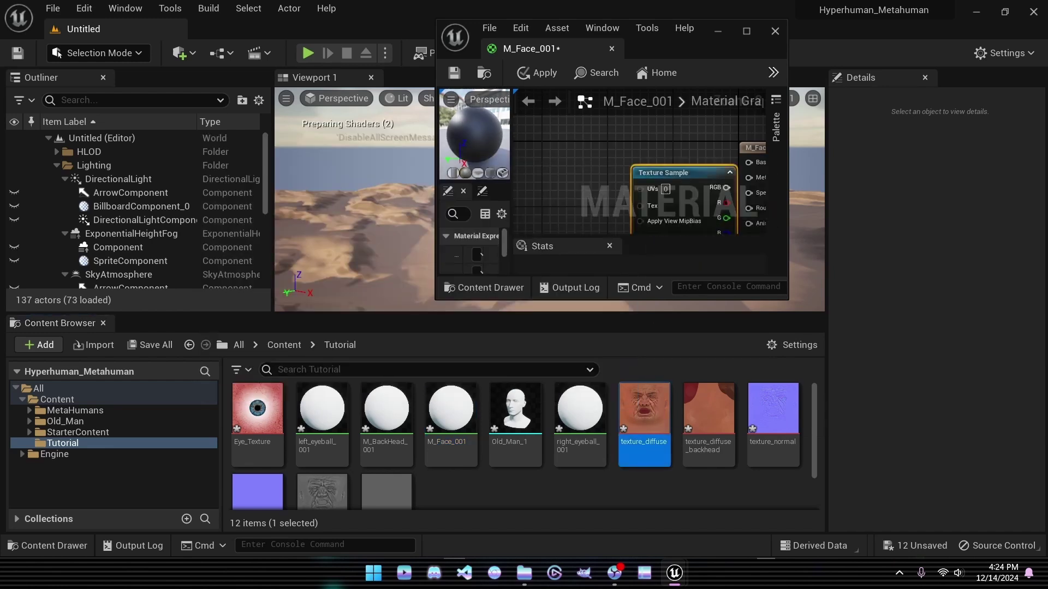
click(747, 31)
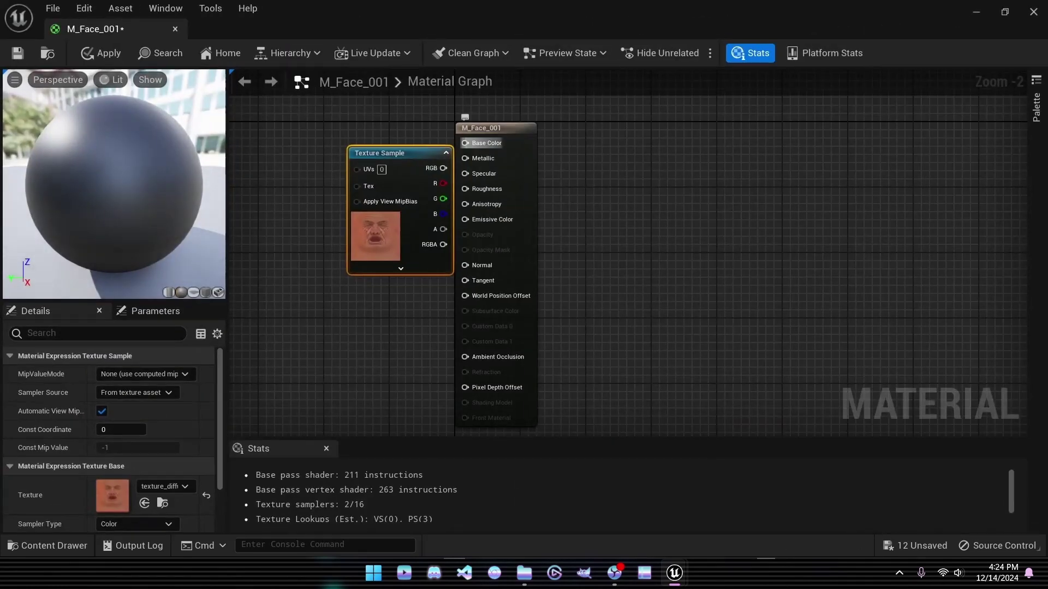
drag(480, 128, 570, 144)
drag(443, 168, 555, 160)
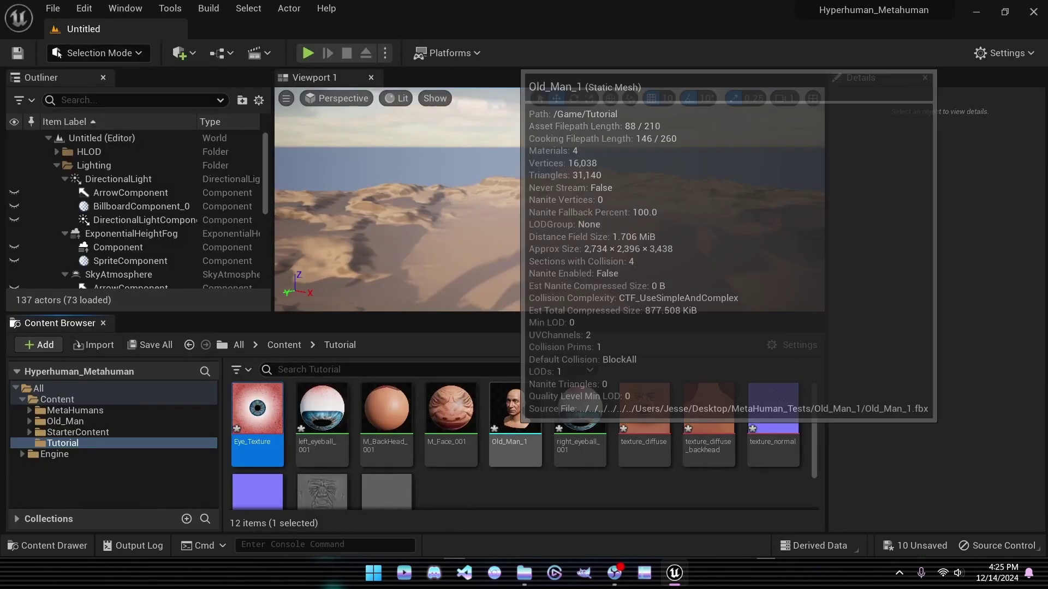
Step: Open the Old_Man_1 static mesh and inspect the textured head from several angles
double_click(513, 415)
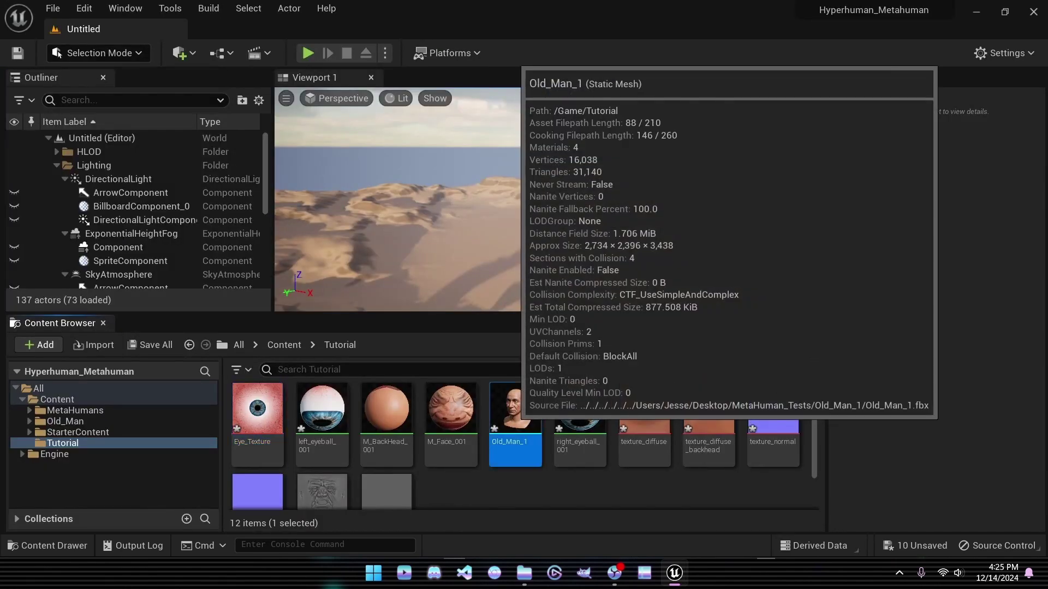
drag(282, 300, 436, 300)
right_drag(281, 300, 281, 414)
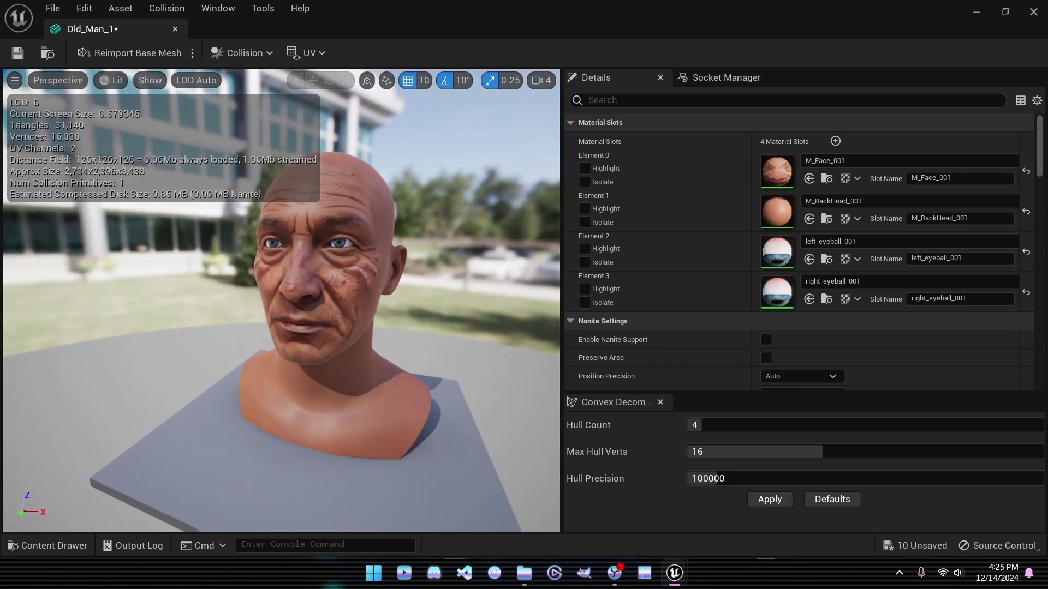
right_drag(282, 300, 464, 291)
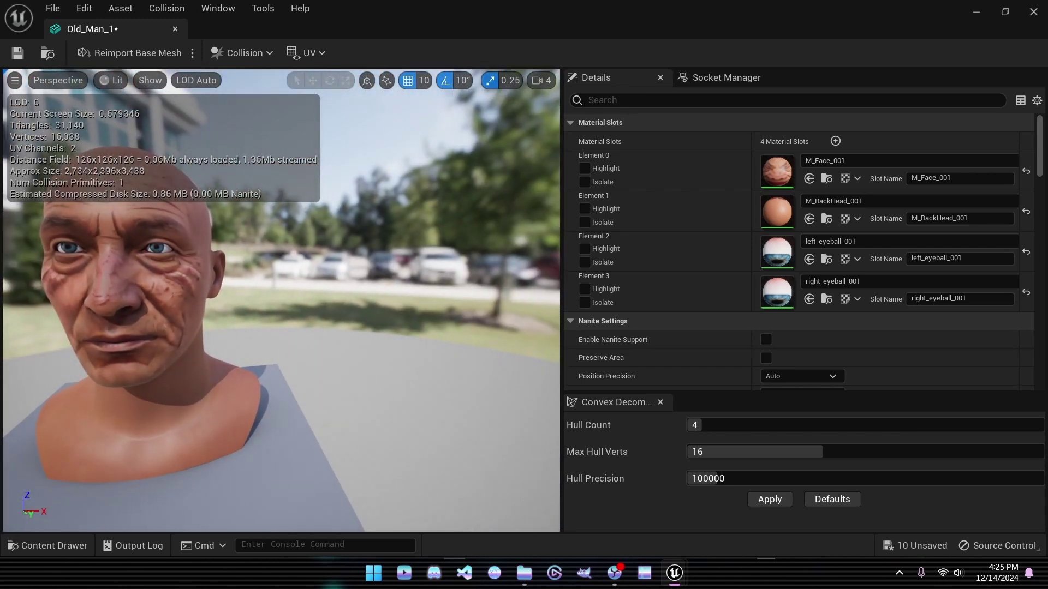
middle_drag(281, 300, 150, 333)
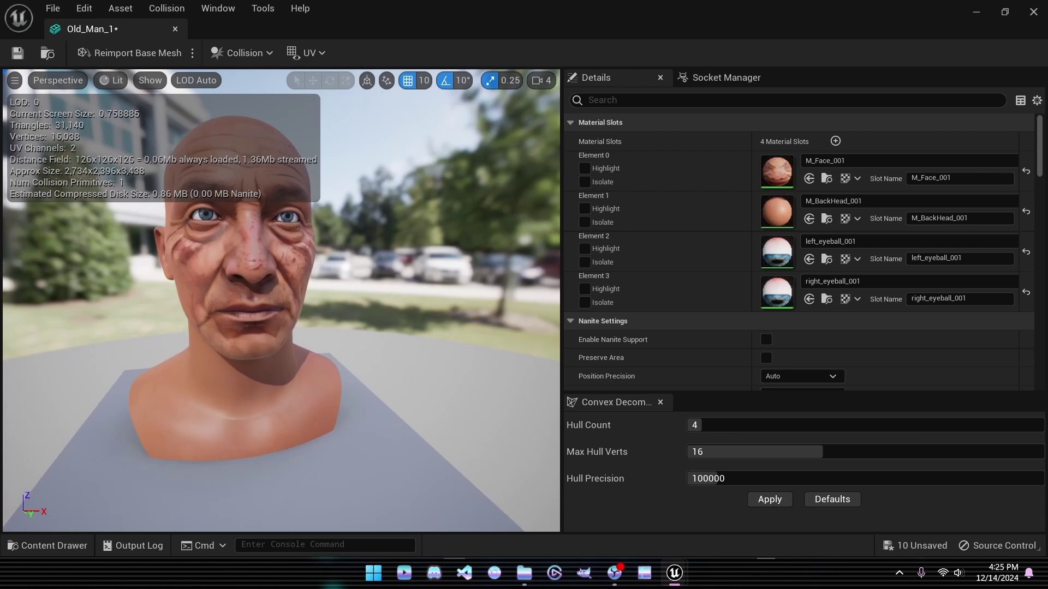
drag(230, 302, 202, 302)
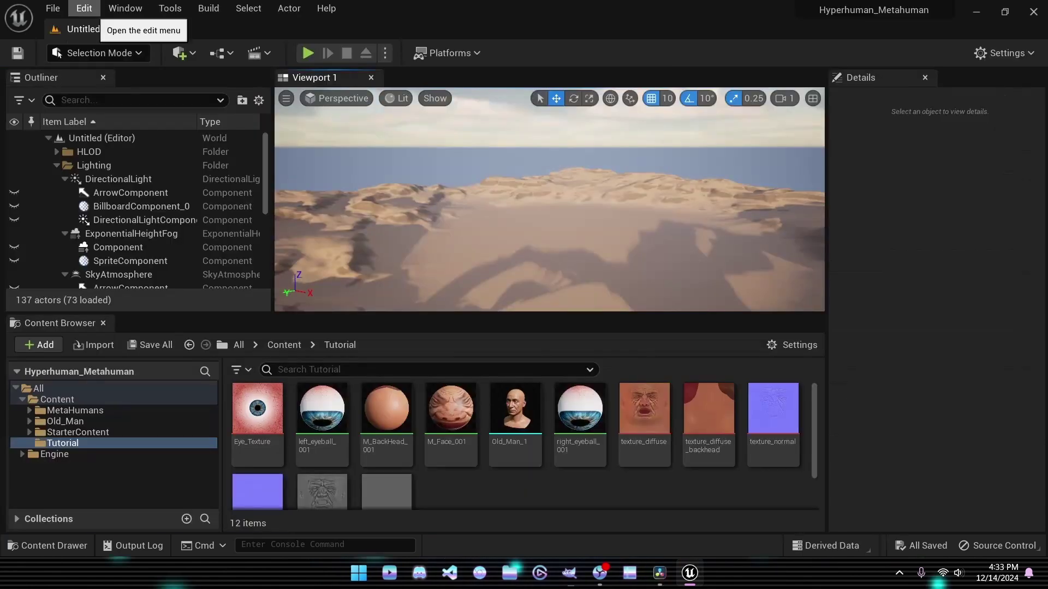
Step: Open the project's plugin list and search it for Live Link
click(83, 8)
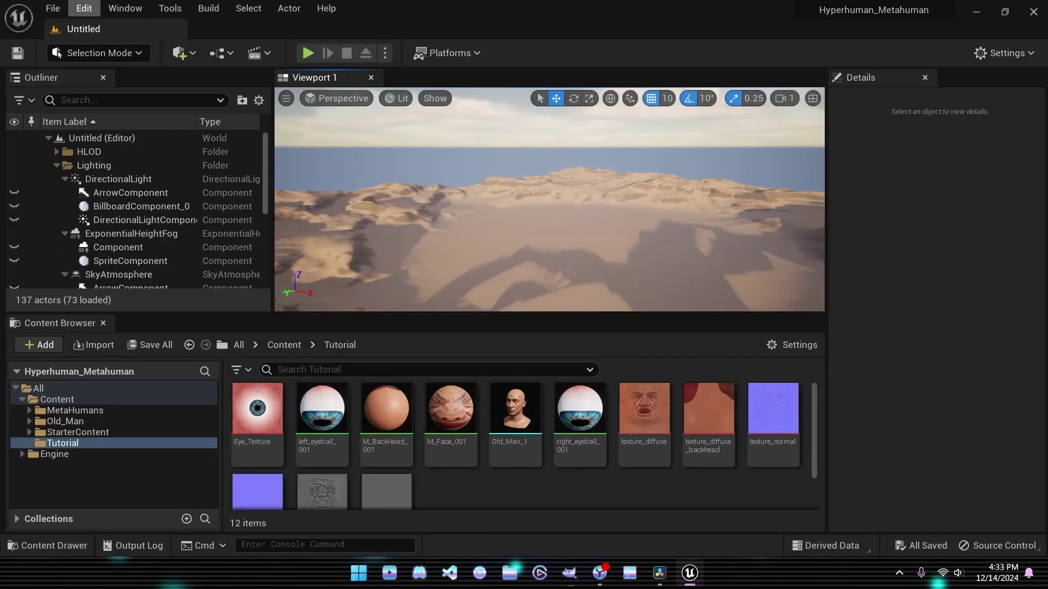
click(84, 8)
click(136, 227)
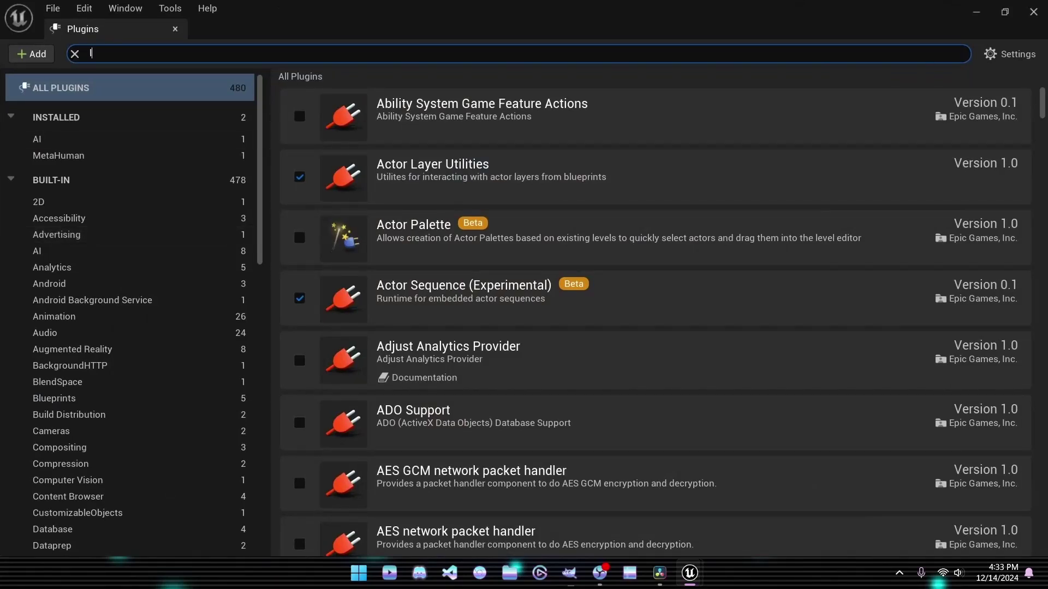
text(live lin)
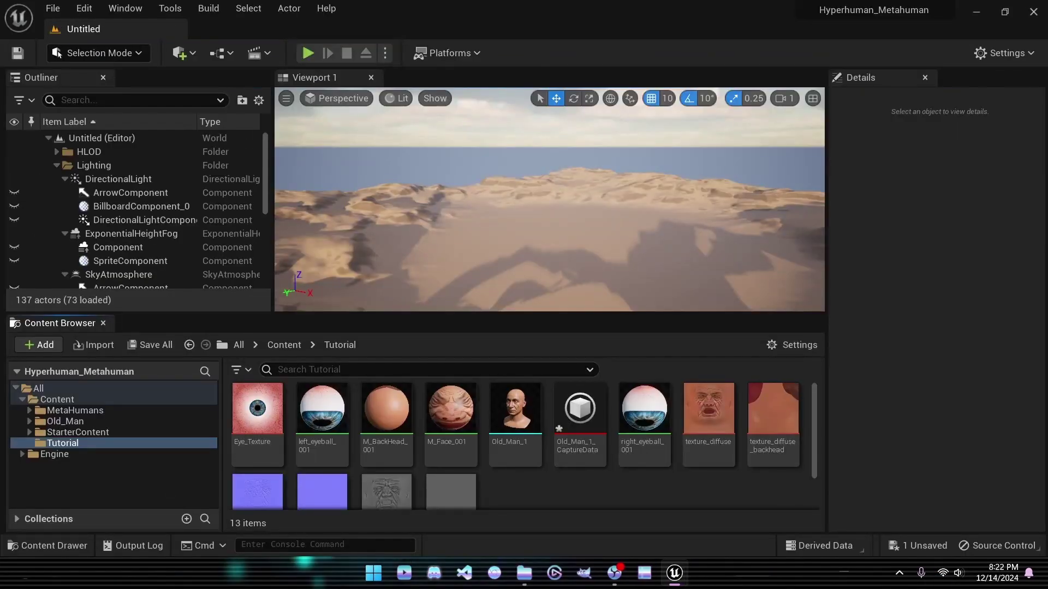
Step: Create a MetaHuman Identity asset named Old_Man in the Tutorial folder
right_click(543, 484)
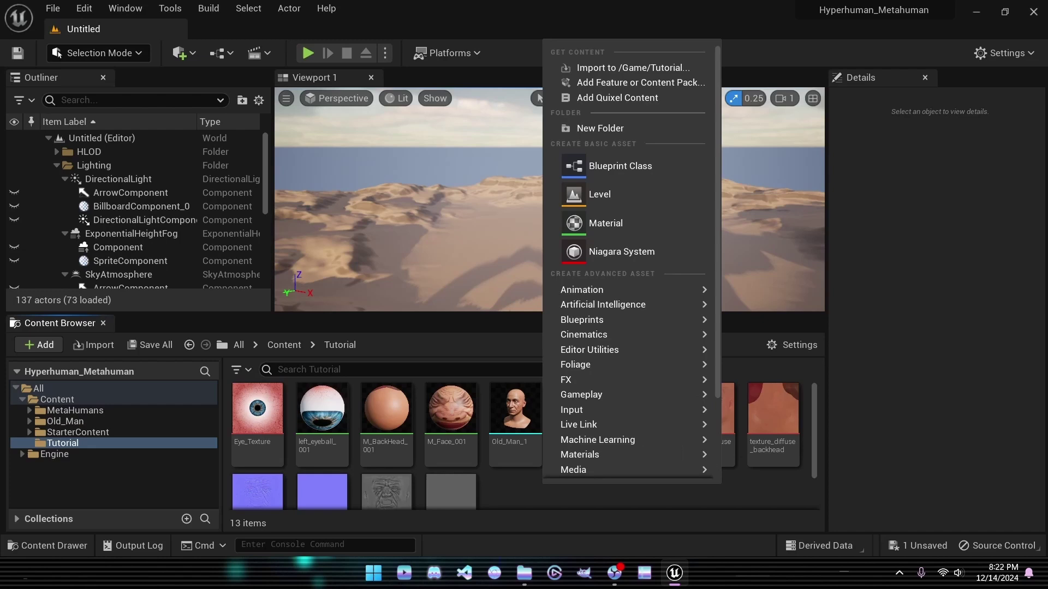
scroll(628, 423, down, 3)
mouse_move(628, 419)
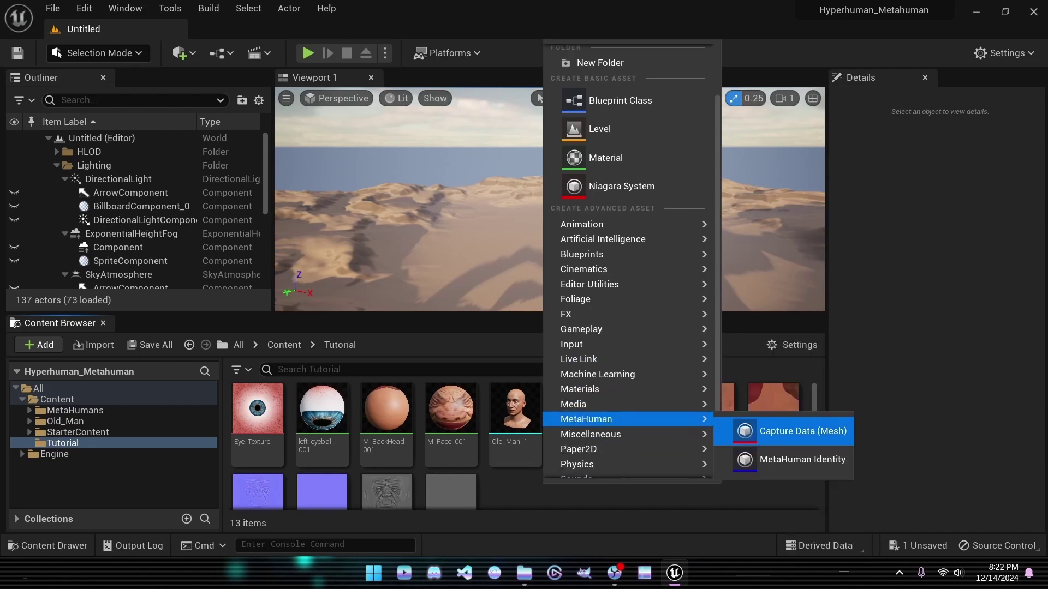
click(801, 460)
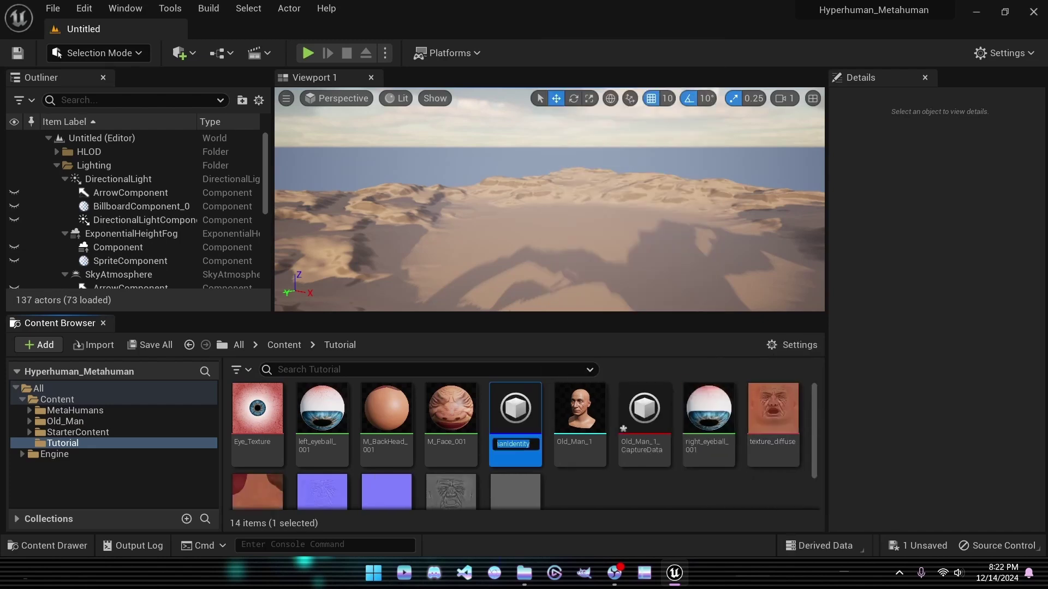
key(BackSpace)
text(Old_Man)
key(Return)
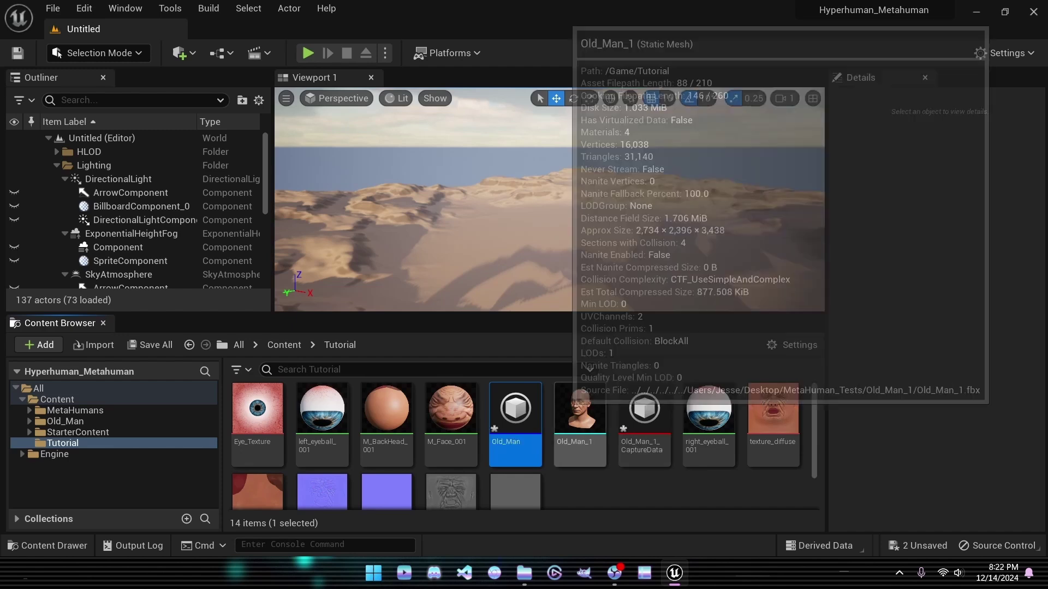
Step: Open the Old_Man identity and create its components from the Old_Man_1 static mesh in the Tutorial folder
double_click(515, 415)
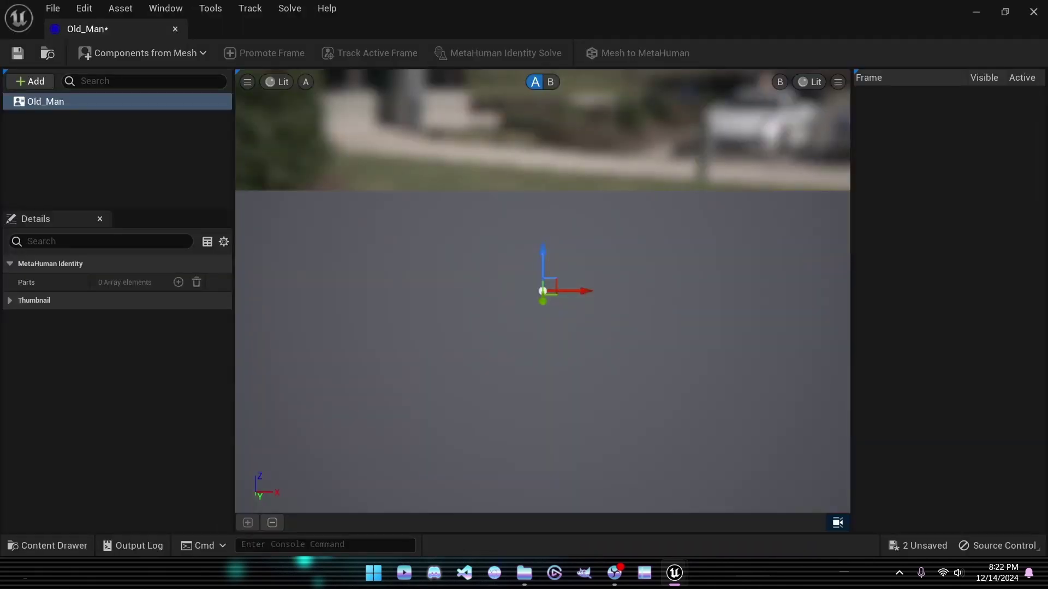
click(143, 53)
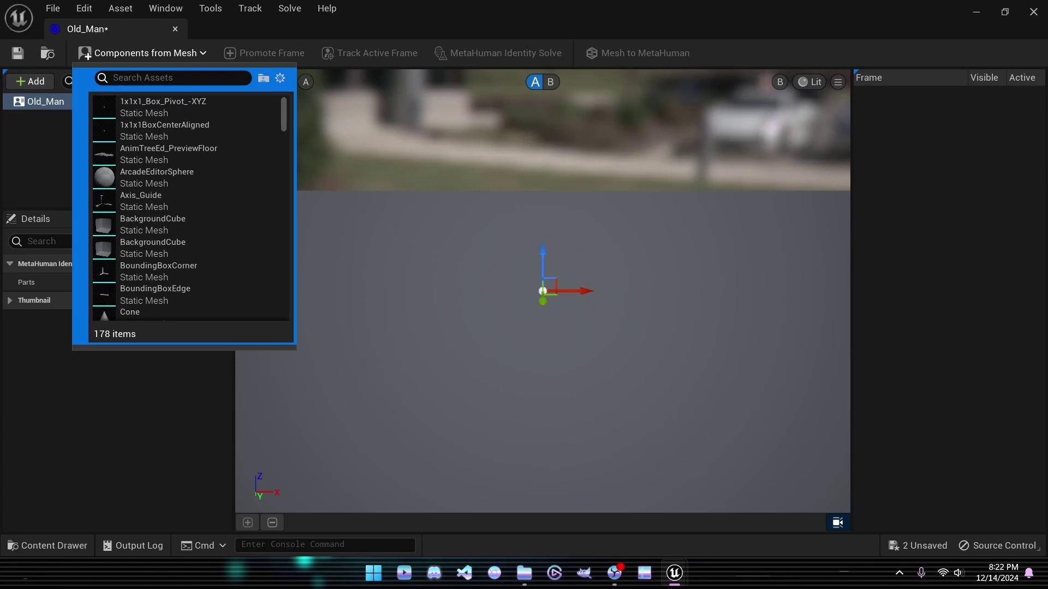
text(old)
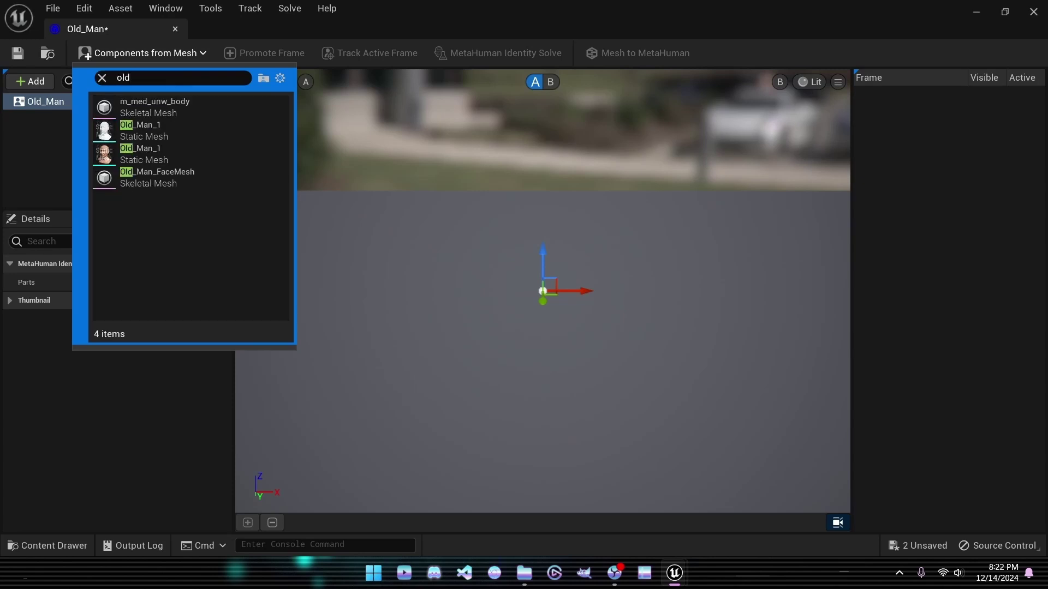
click(143, 154)
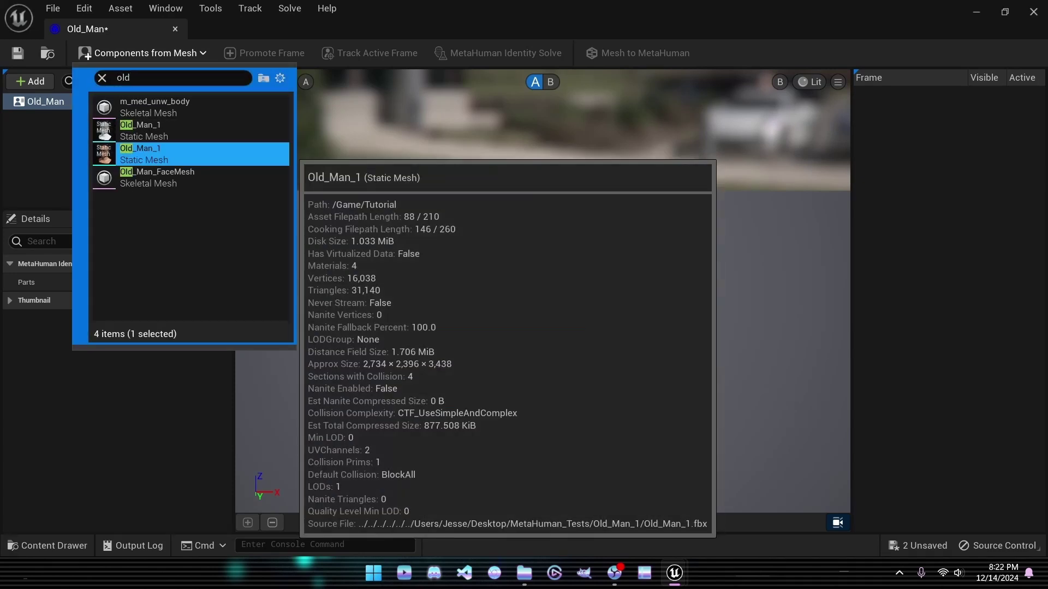
Step: Promote a front-view frame of the Neutral Pose, track its facial markers and check them on the face
click(265, 53)
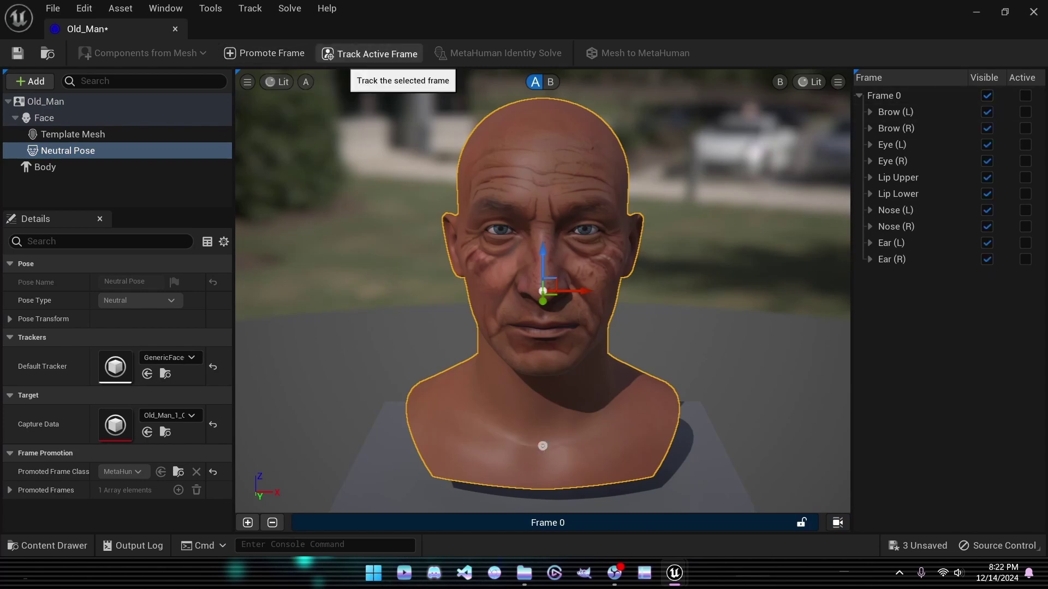
click(371, 53)
scroll(703, 274, up, 3)
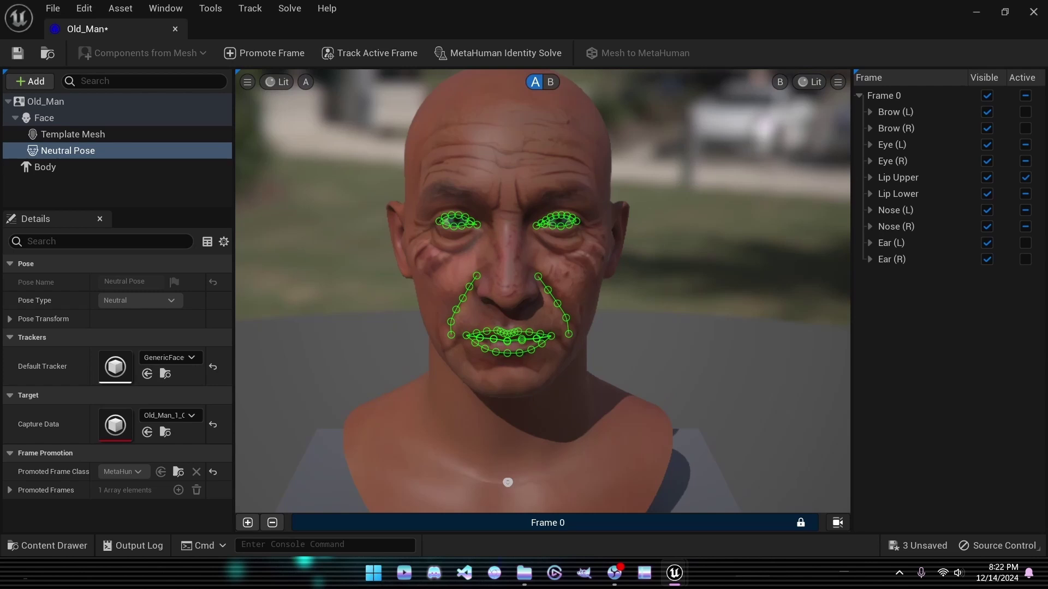
scroll(708, 273, down, 4)
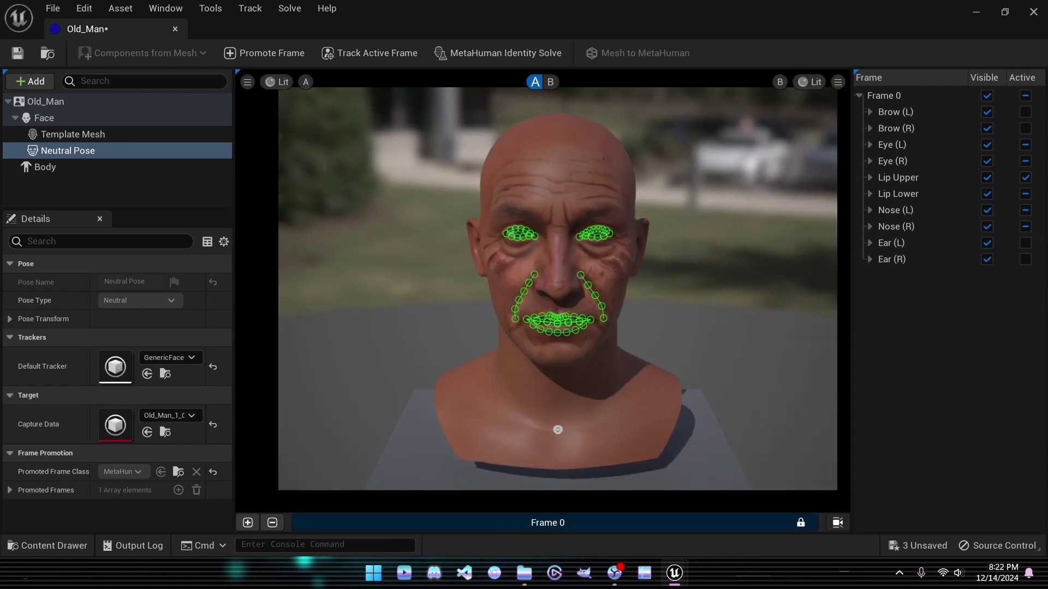
scroll(543, 273, up, 2)
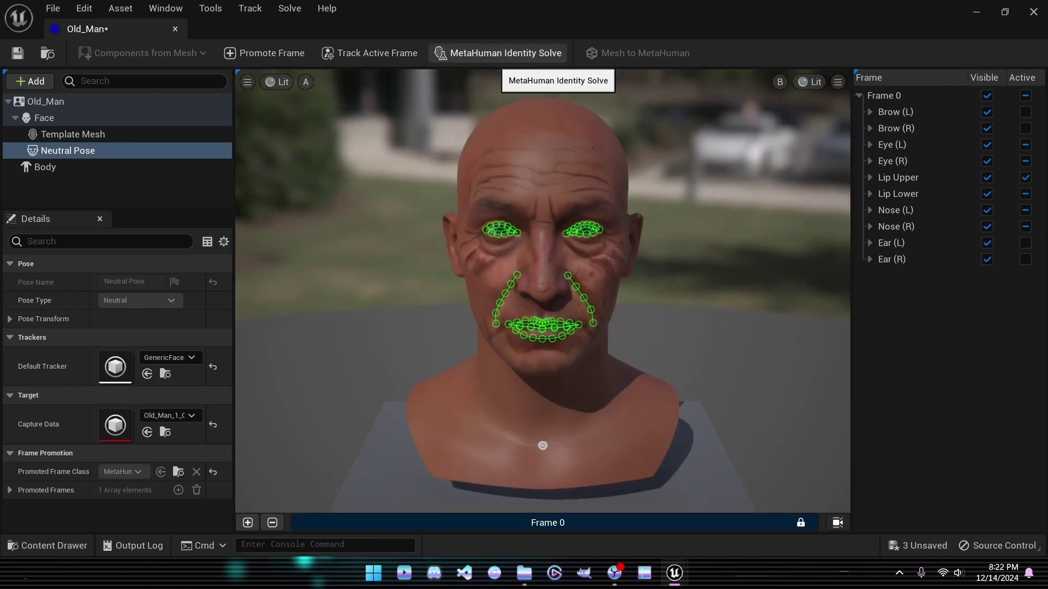
Step: Run the MetaHuman Identity Solve and try to submit the mesh with Mesh to MetaHuman
click(505, 53)
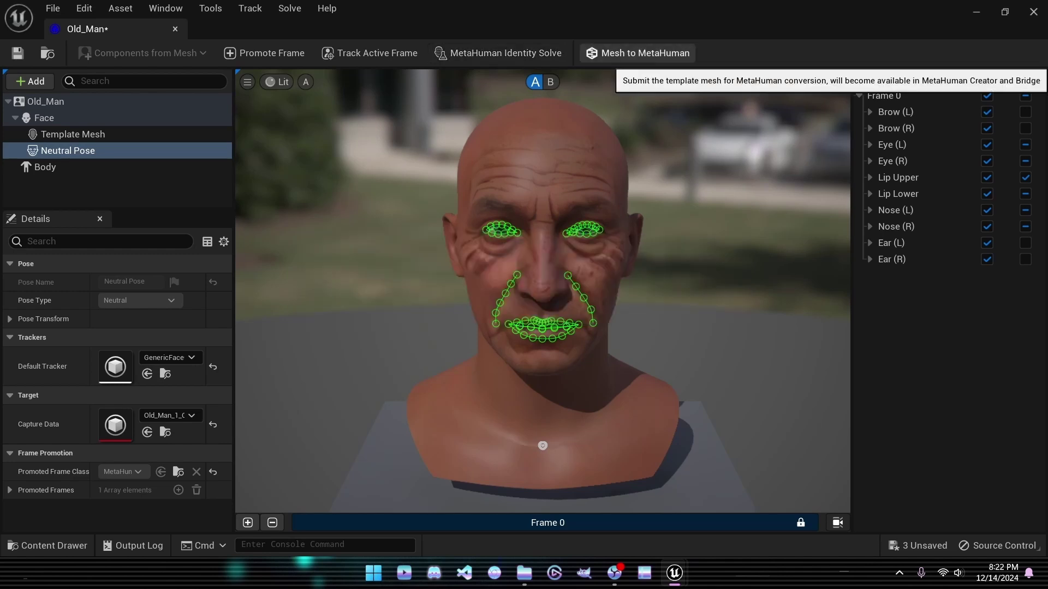
click(638, 53)
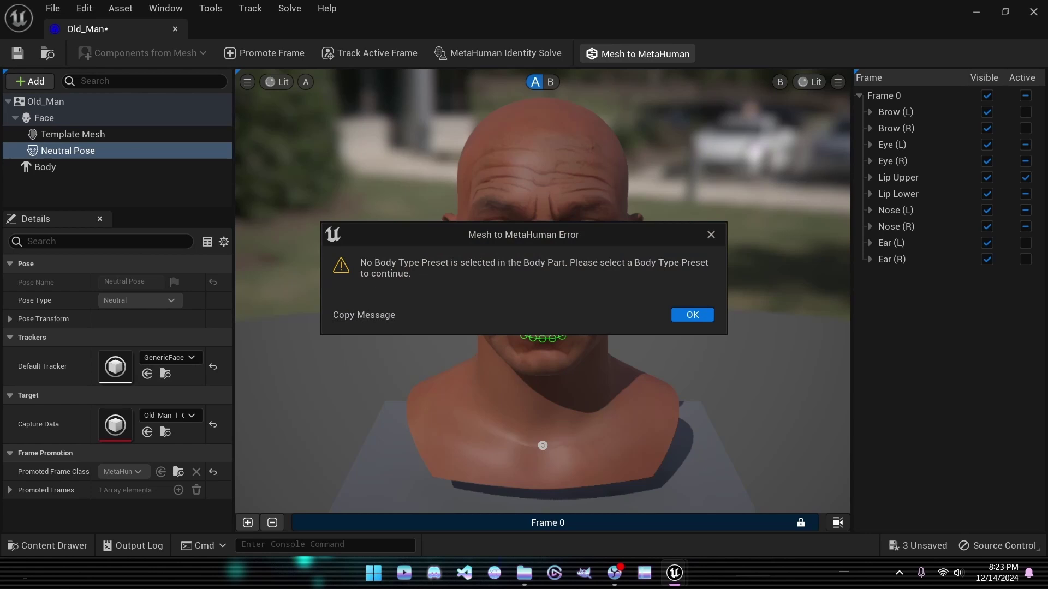
click(692, 315)
Step: Assign the first body type preset to the identity's Body part and submit the mesh with Mesh to MetaHuman
click(44, 167)
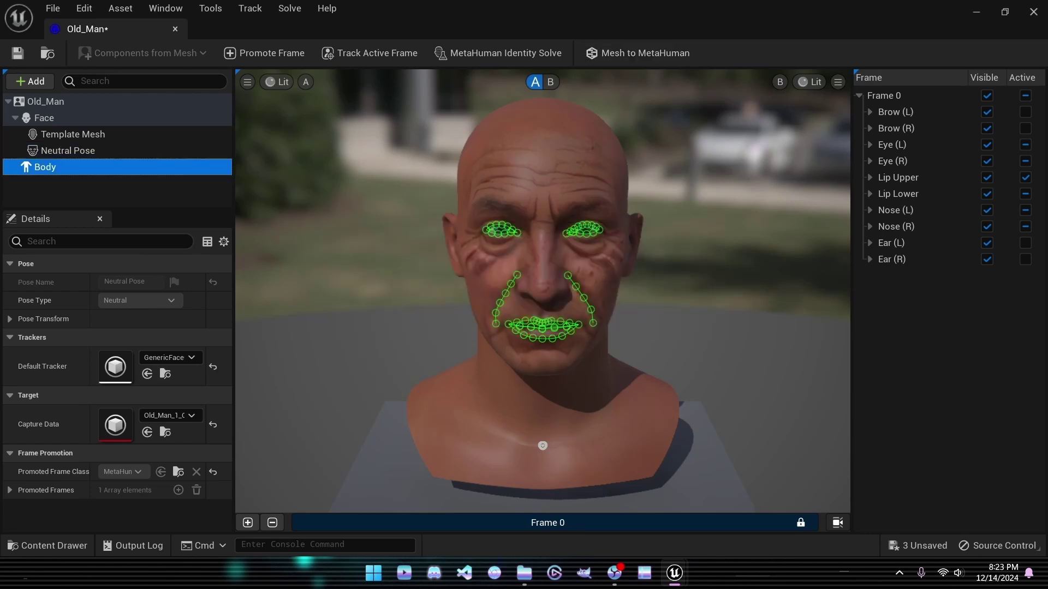
click(63, 342)
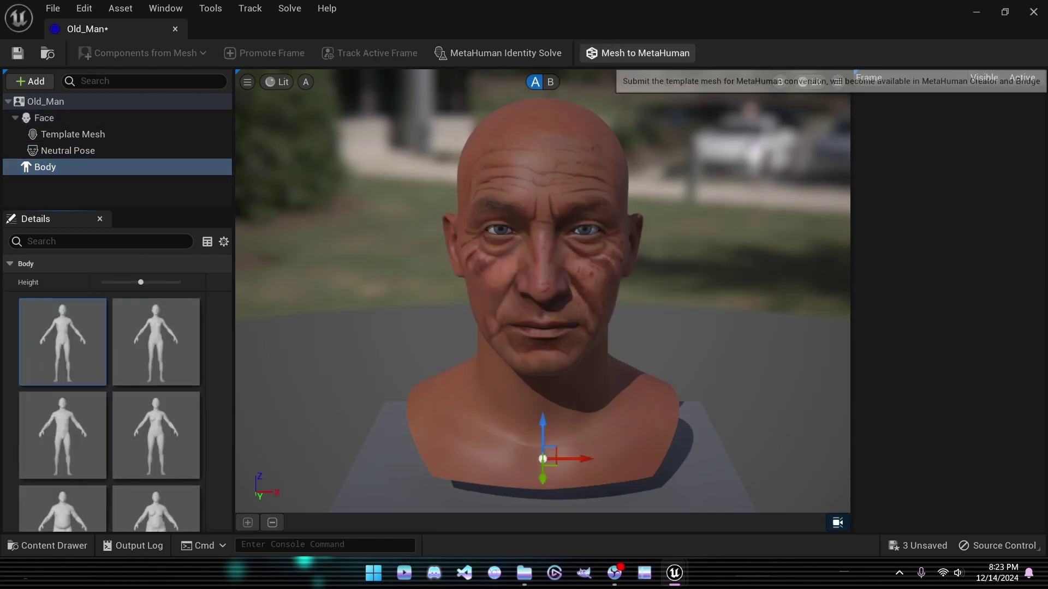
click(637, 52)
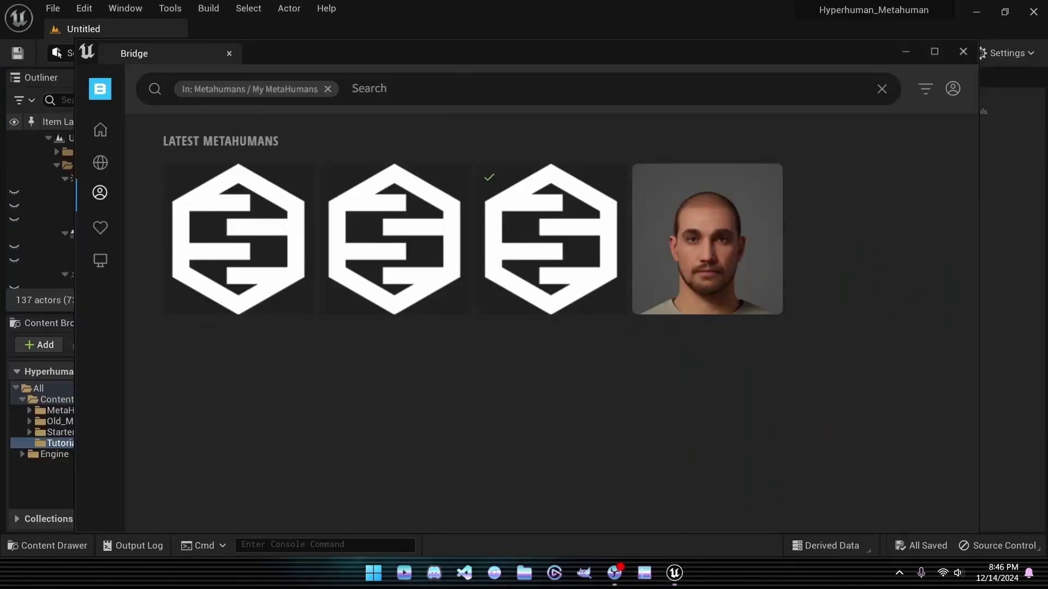
Step: Select the second of the latest MetaHumans in Bridge, switch to MetaHuman Creator and show Old_Man's main Skin settings
click(394, 238)
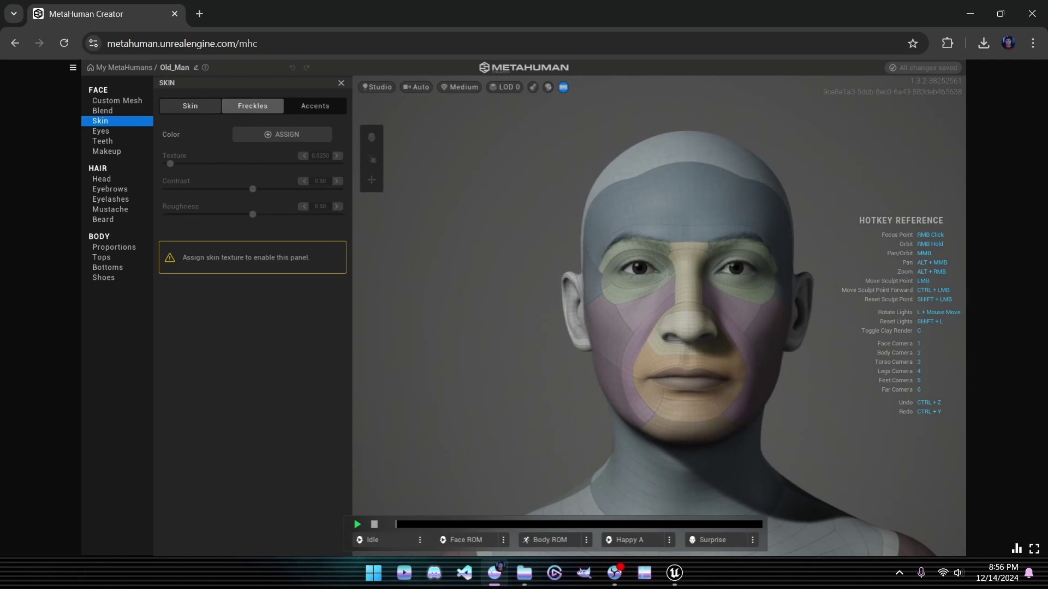
click(252, 106)
click(190, 105)
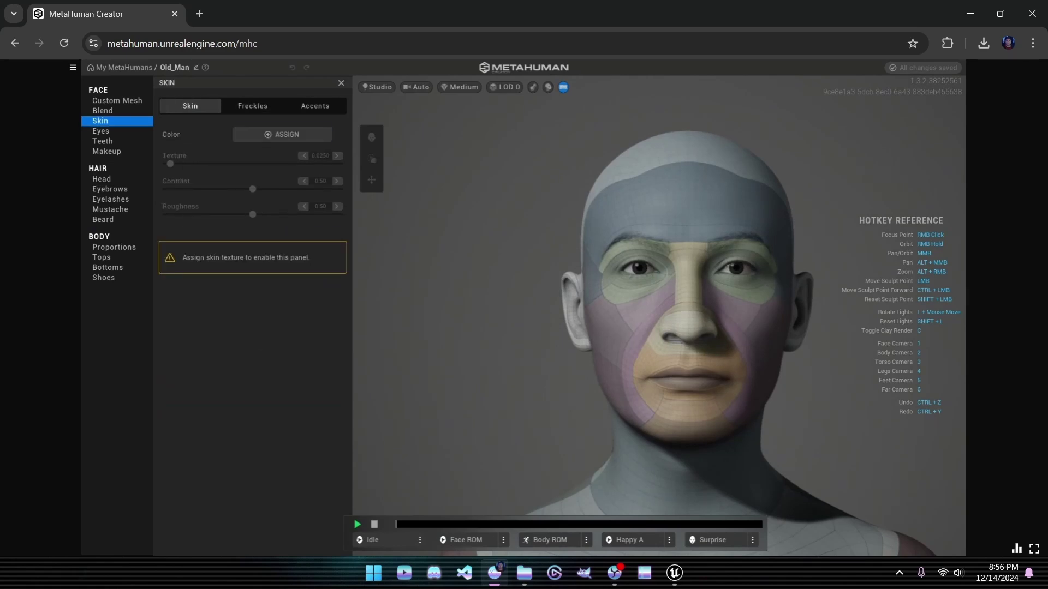
Step: Assign a skin texture to Old_Man, shift the skin color slightly lighter and raise the skin Texture value to about 0.84
click(282, 134)
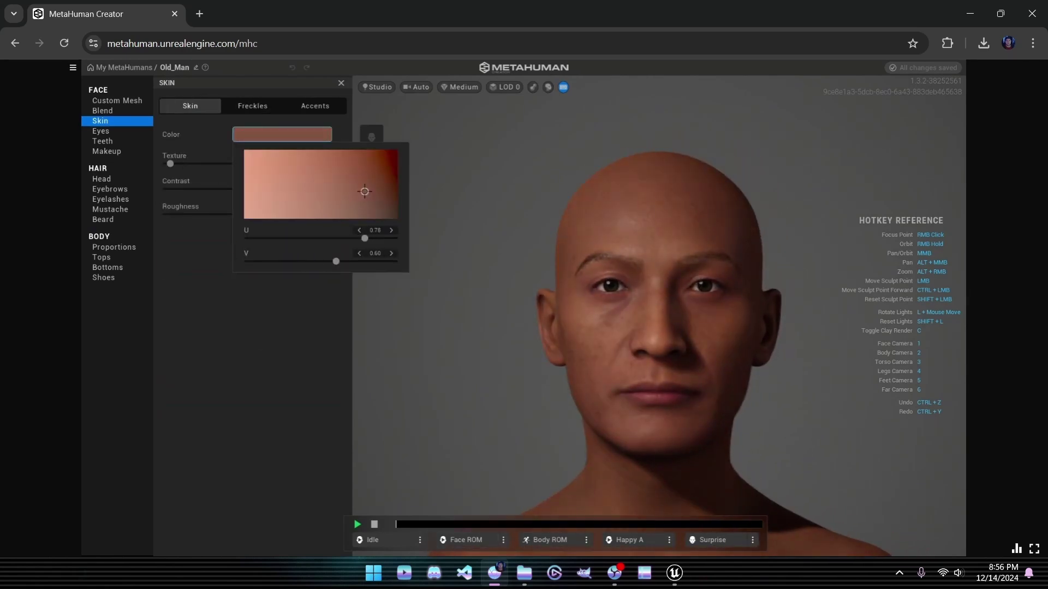
drag(365, 192, 357, 190)
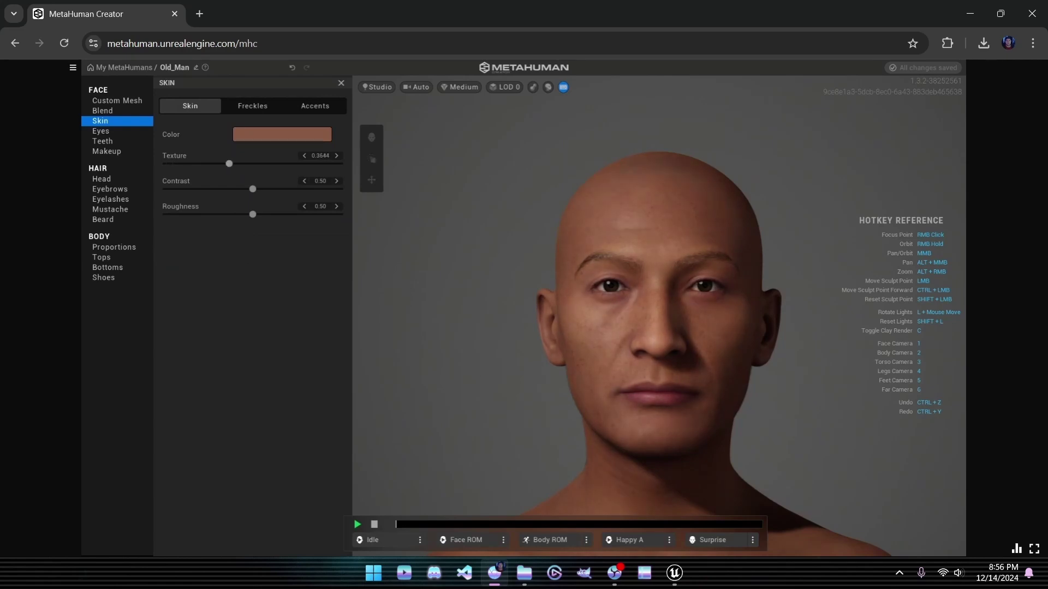
drag(229, 163, 312, 163)
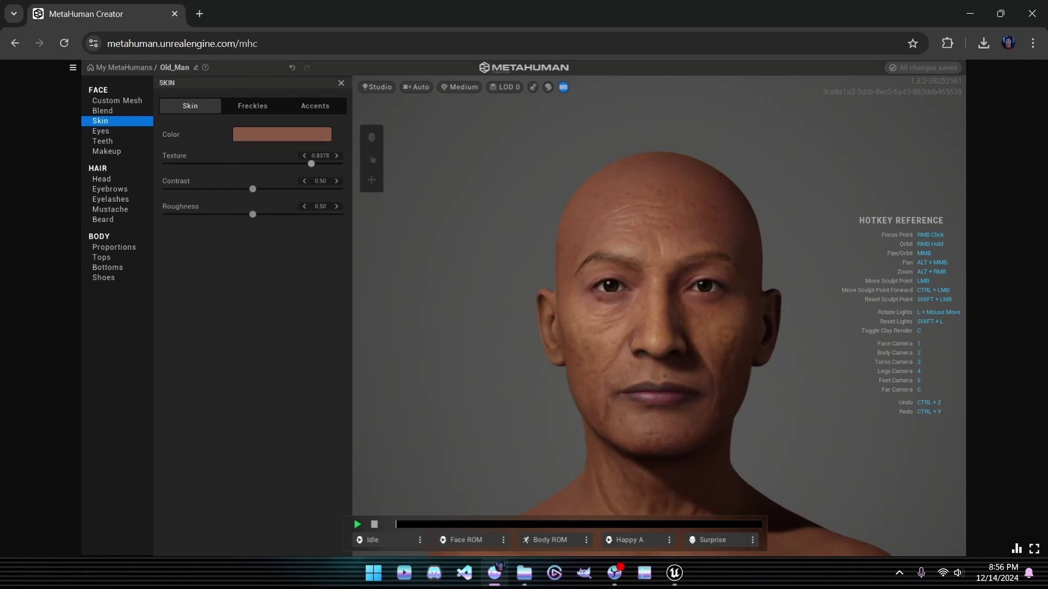
Step: Look through Old_Man's eye presets, teeth settings and head hair options
click(100, 131)
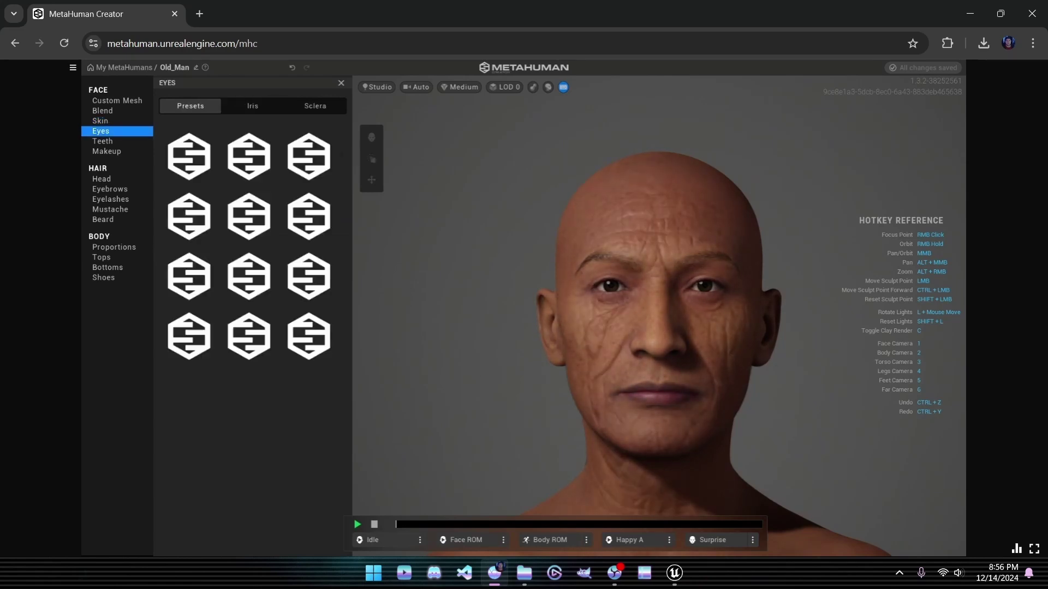
click(102, 141)
click(102, 179)
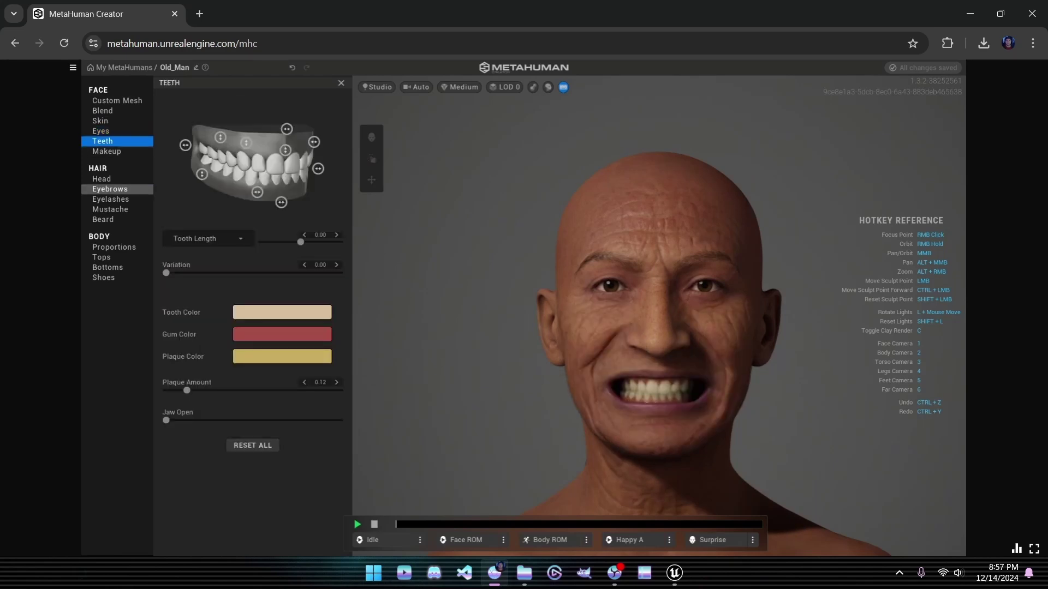
click(249, 358)
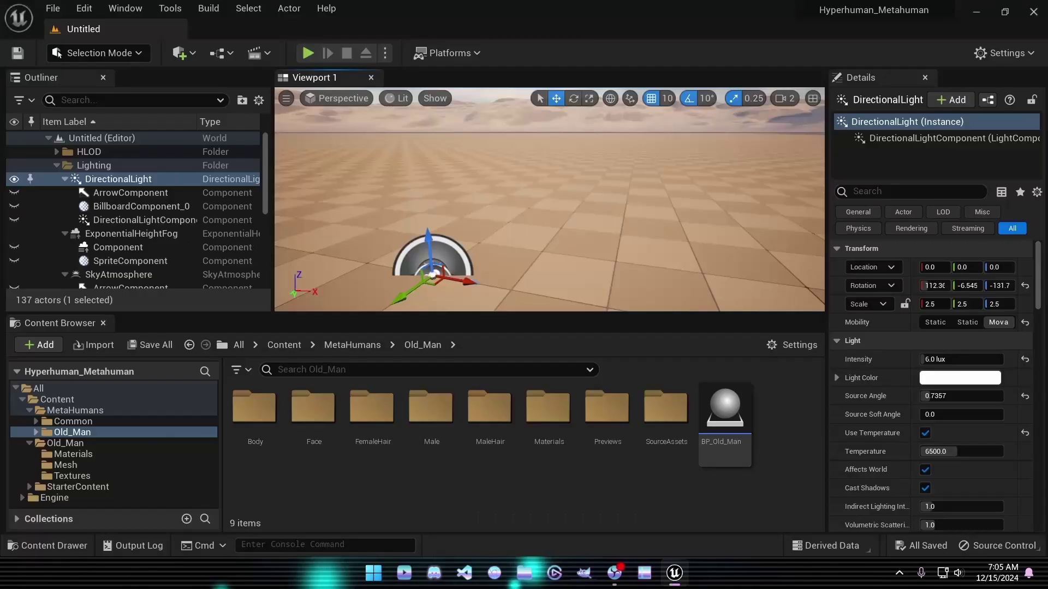
Step: Switch to the Unreal project, open Quixel Bridge and select Old_Man among My MetaHumans
click(180, 53)
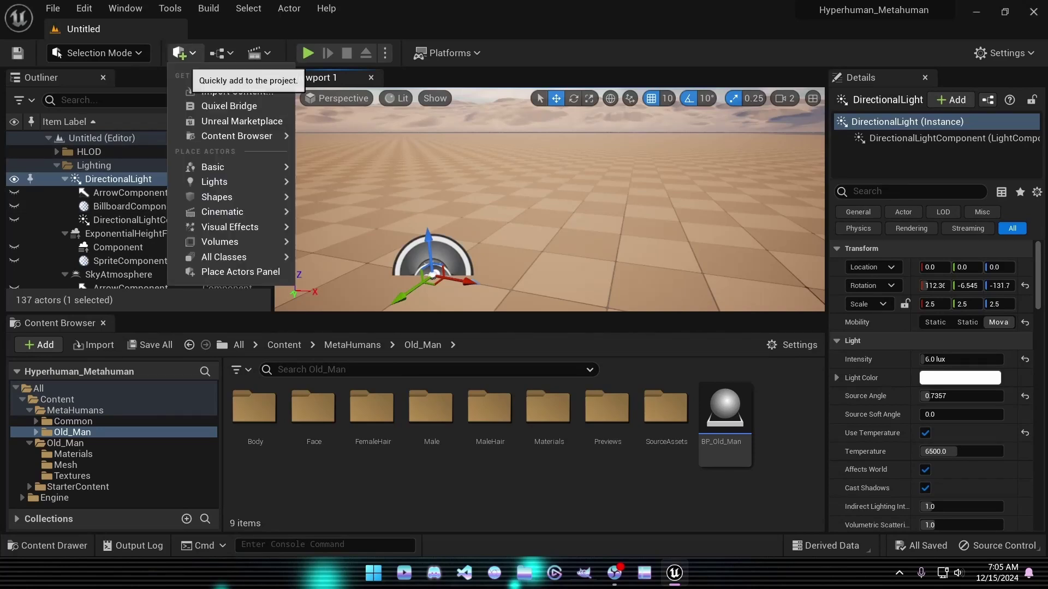
click(229, 106)
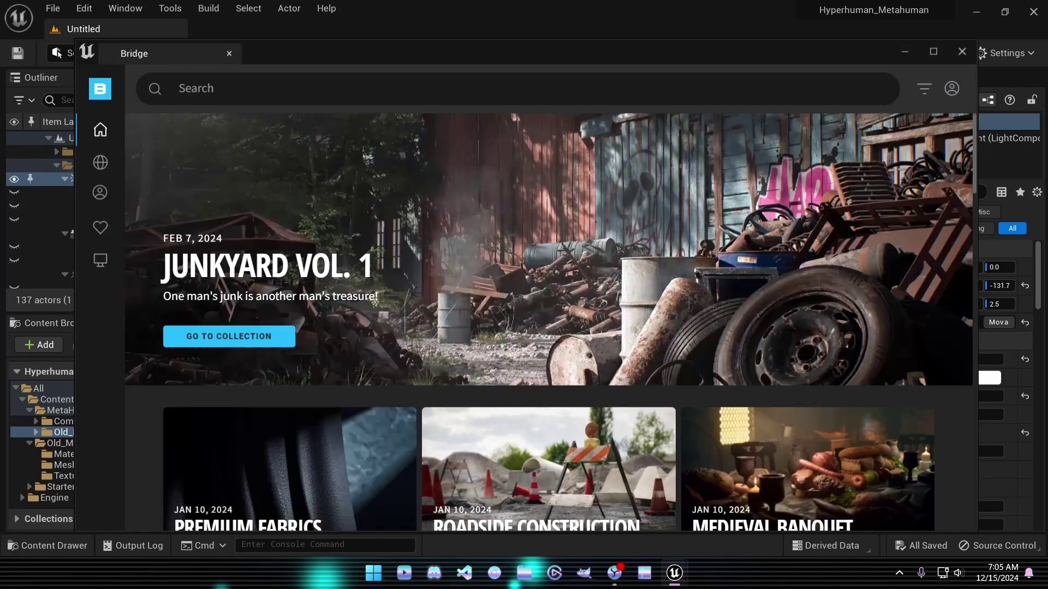
click(99, 193)
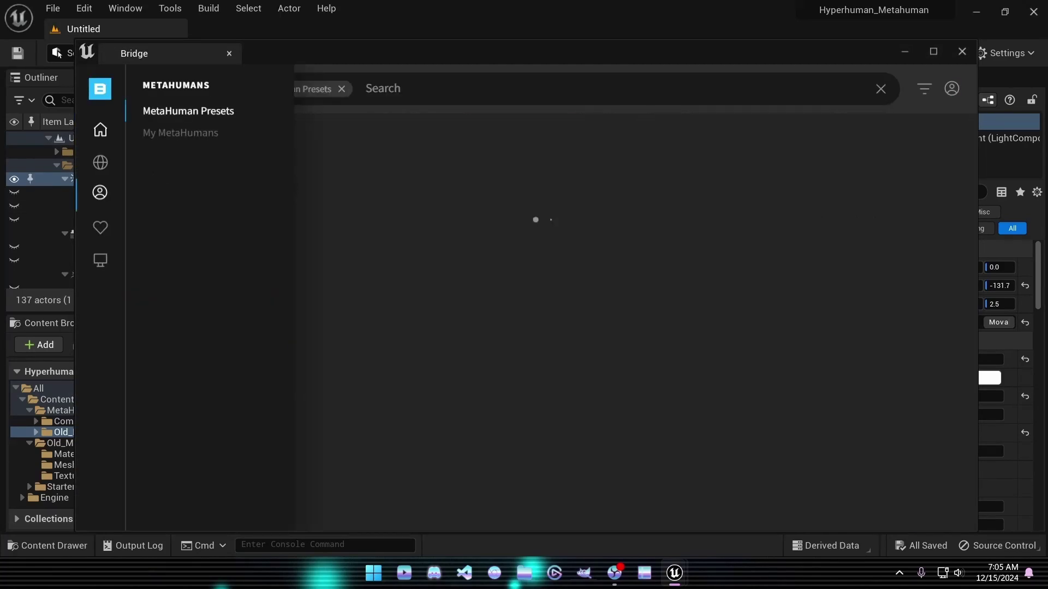
click(180, 133)
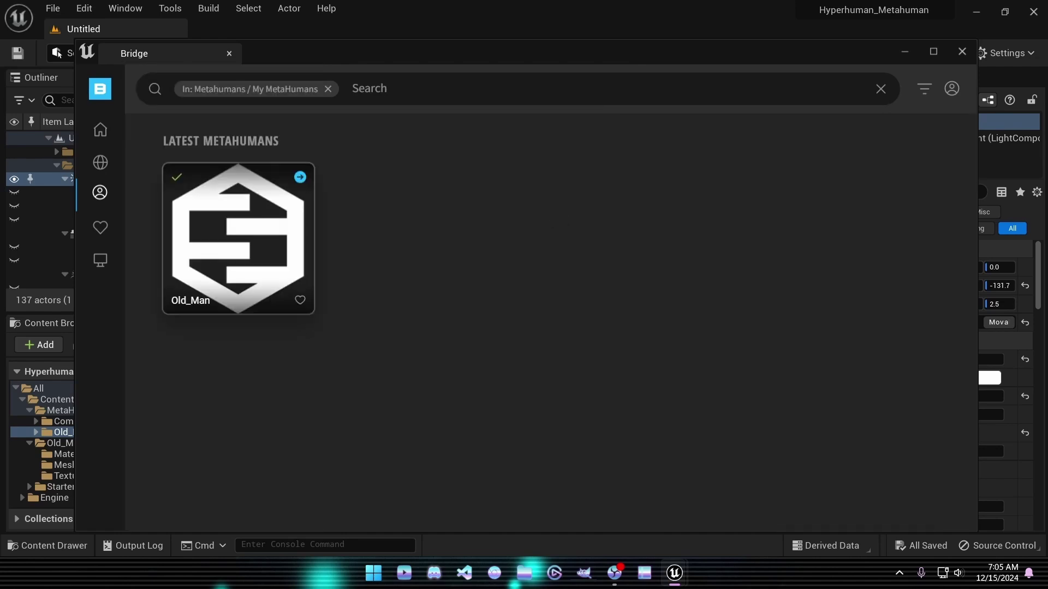
click(238, 238)
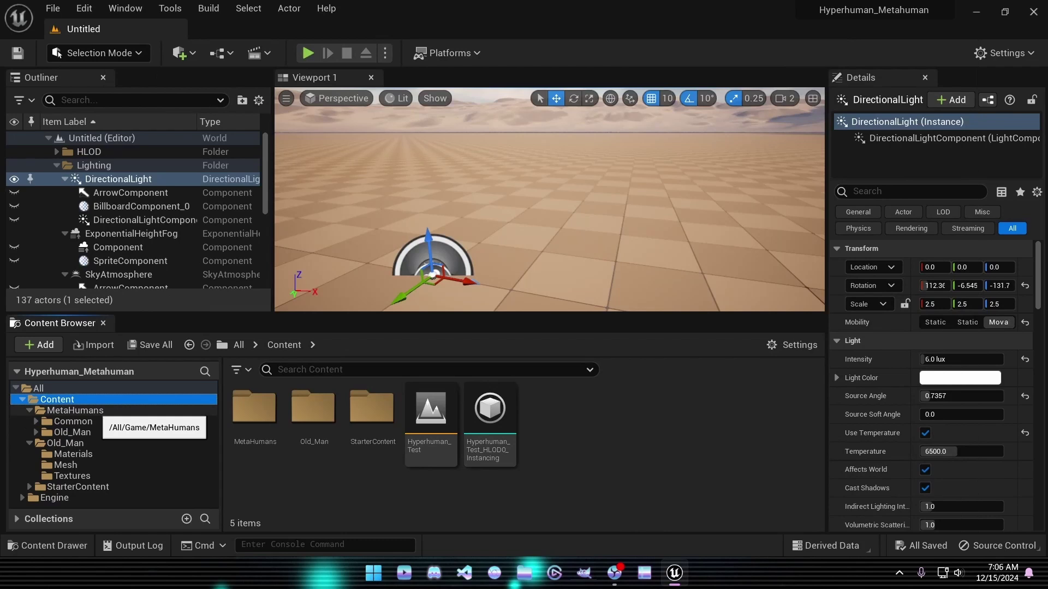
Step: Place the BP_Old_Man blueprint from the MetaHumans/Old_Man content folder on the level floor at about 150, -60, 0
click(96, 411)
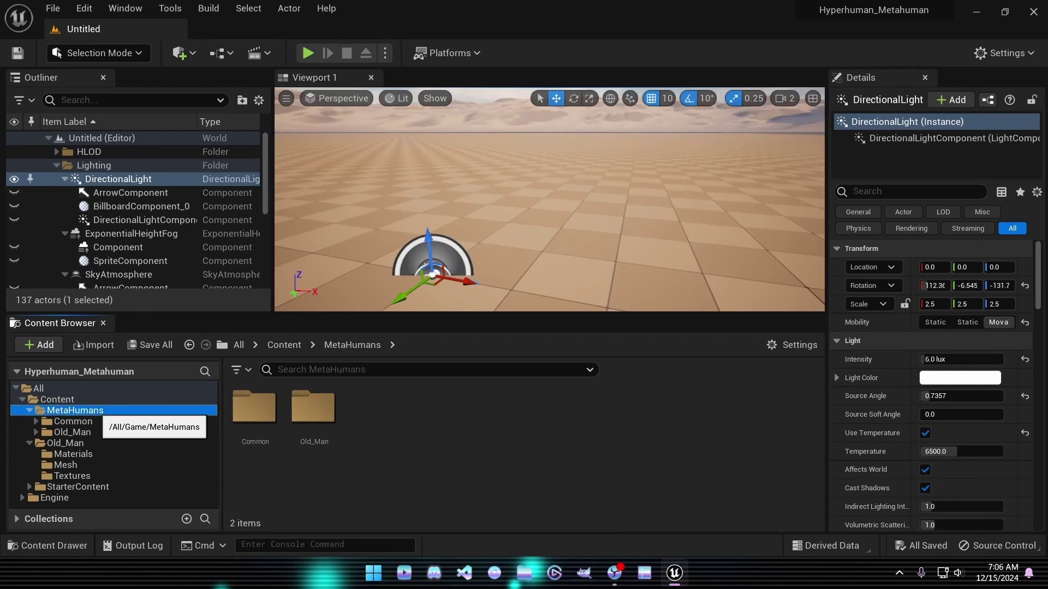
double_click(313, 407)
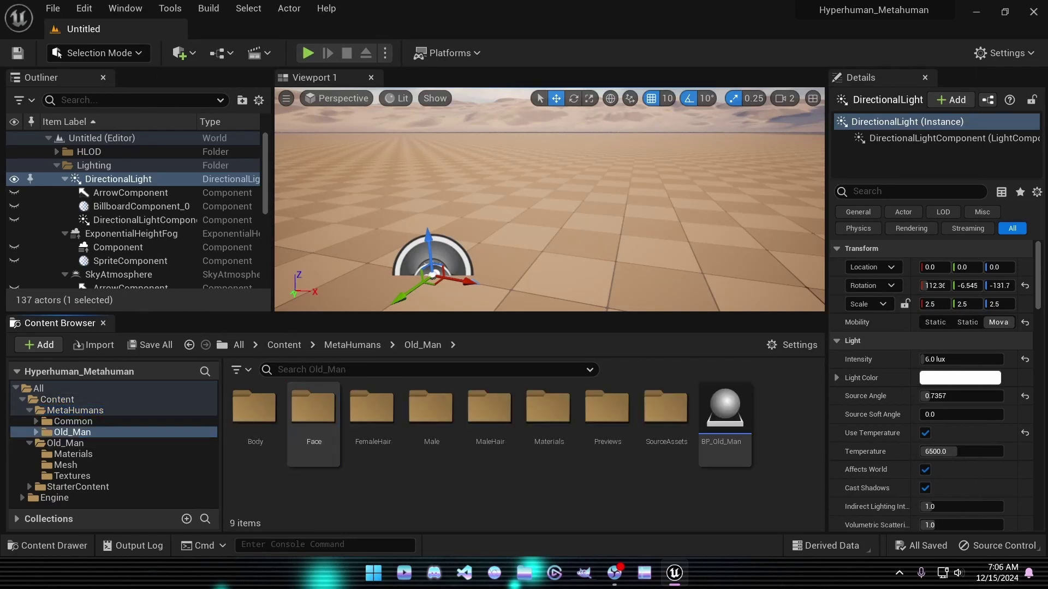
click(725, 409)
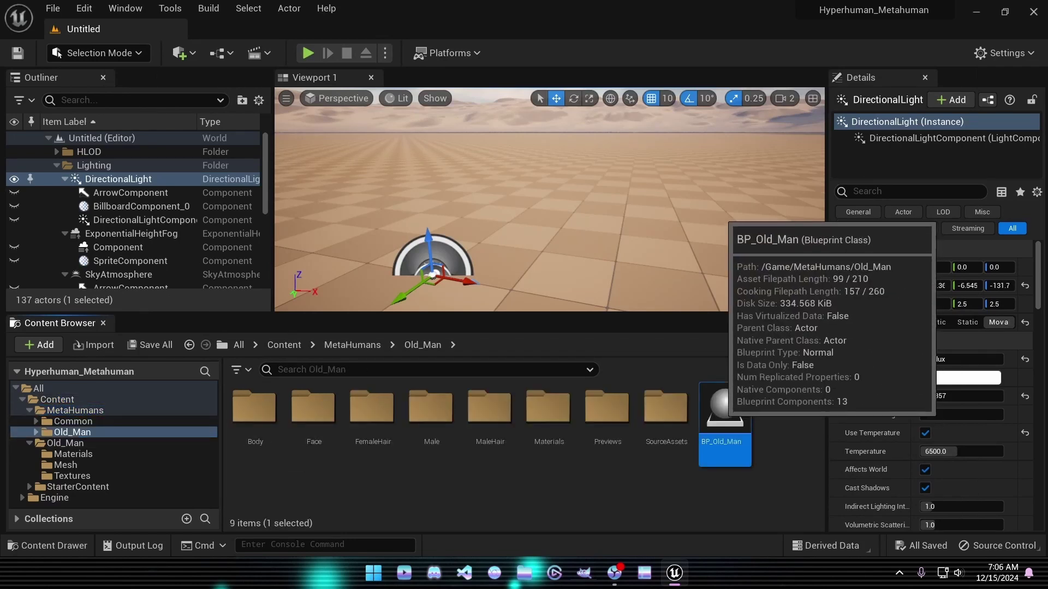
drag(724, 409, 423, 284)
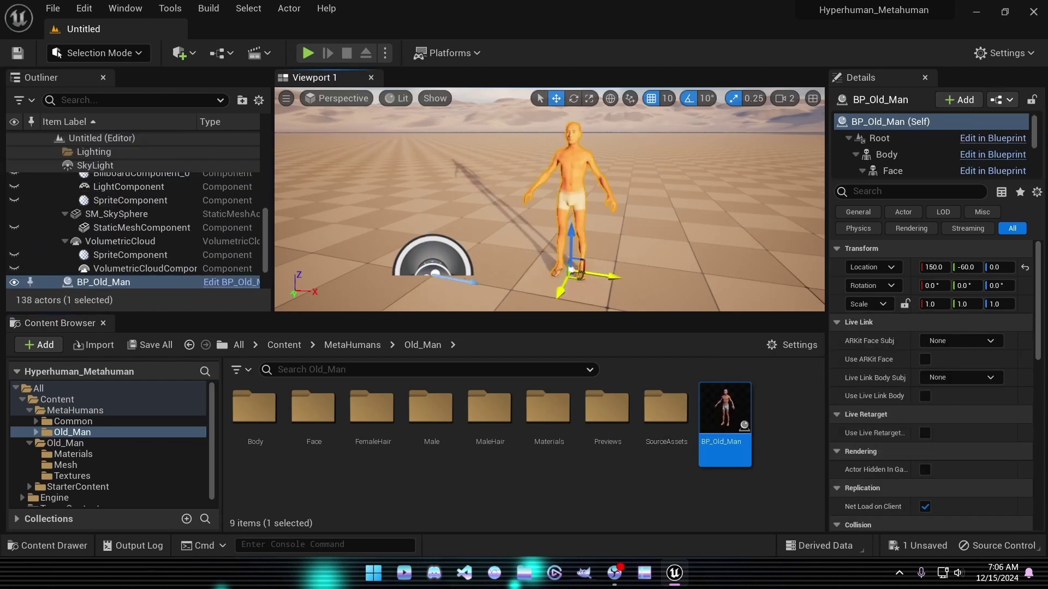
Step: Frame the head and shoulders of the placed BP_Old_Man from the front and enlarge the viewport area
key(f)
key(w)
right_drag(549, 200, 525, 189)
key(a)
key(d)
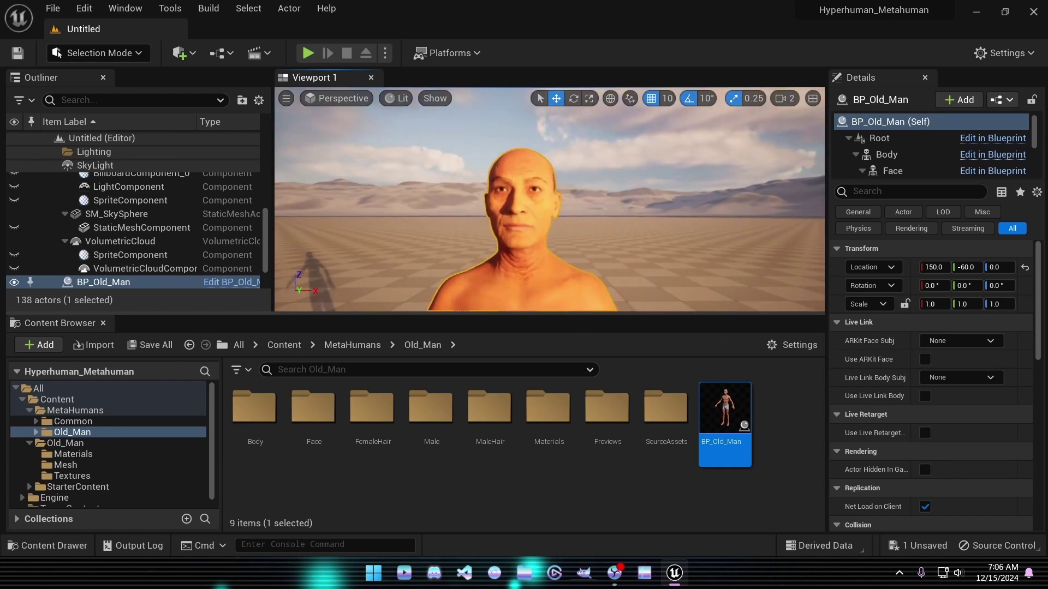
drag(405, 314, 405, 387)
drag(546, 387, 546, 416)
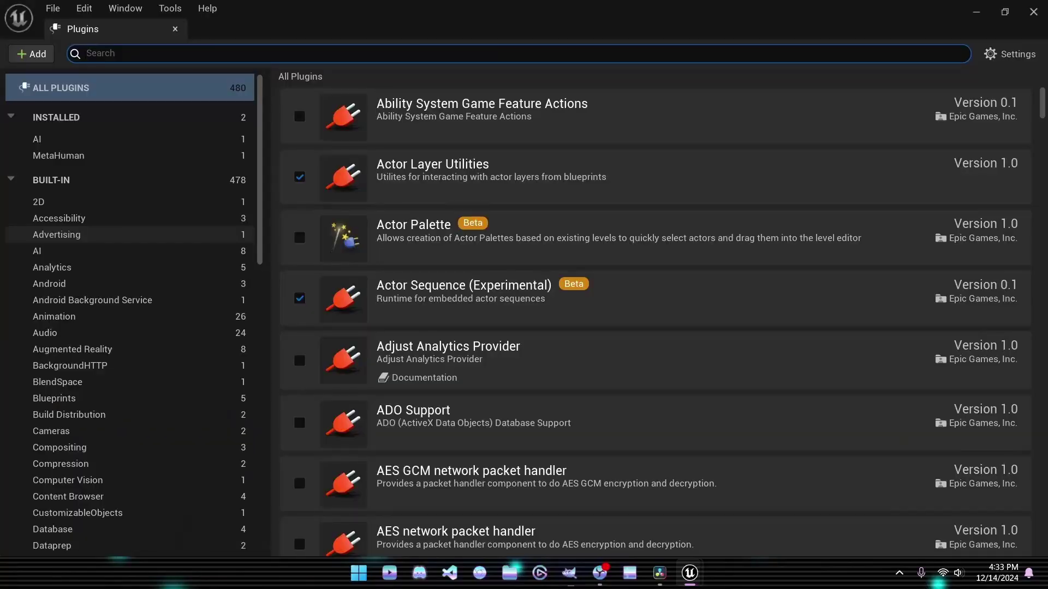
Step: Search the project's plugins for "live link"
text(live lin)
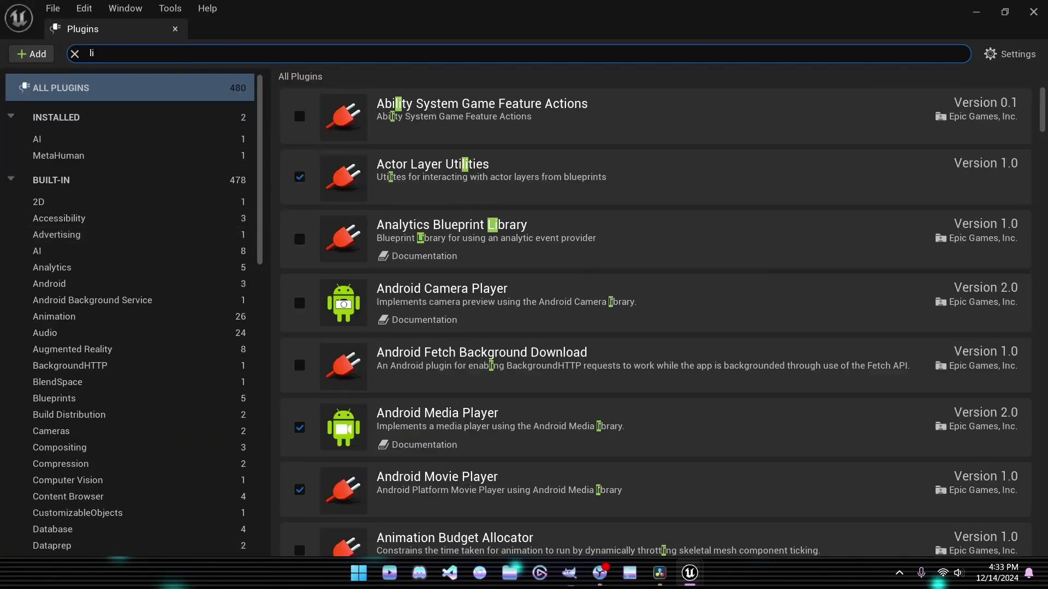
text(k)
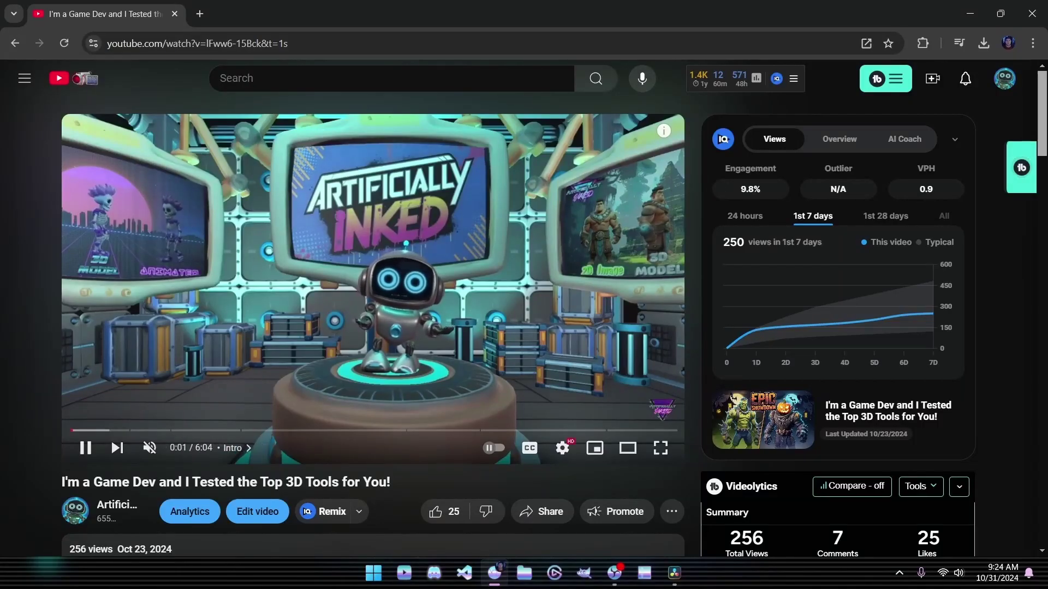
scroll(371, 328, down, 3)
scroll(371, 327, down, 6)
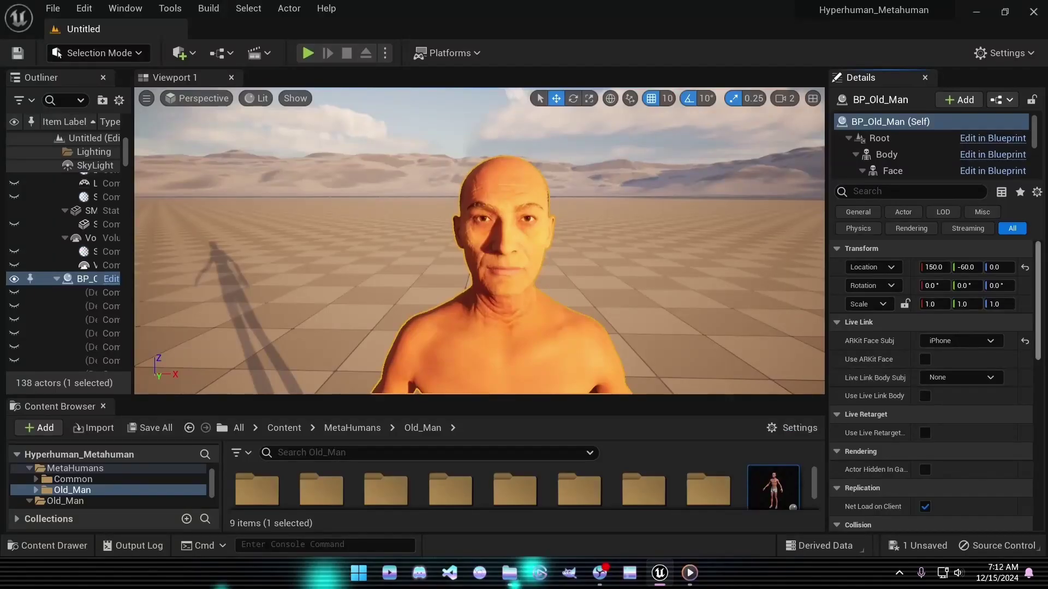
Step: Set BP_Old_Man's ARKit Face Subject to iPhone and enable Use ARKit Face
click(961, 341)
click(939, 391)
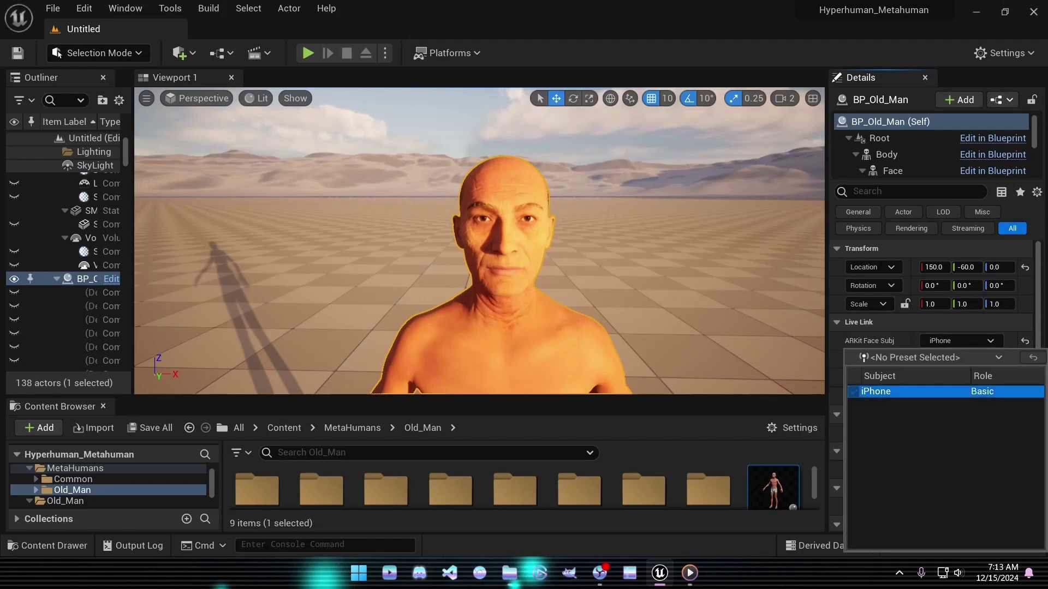
click(925, 359)
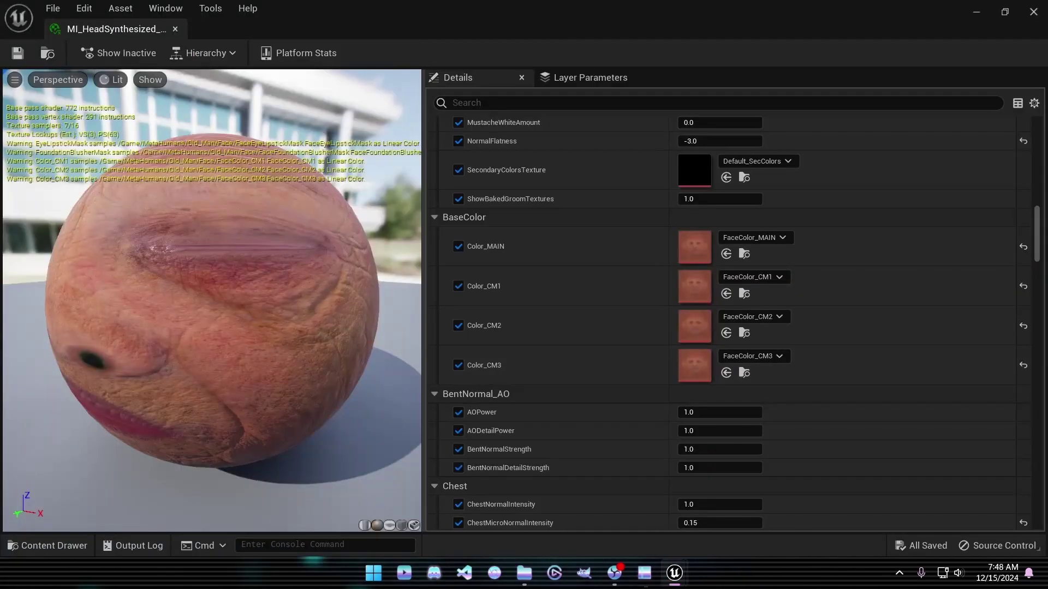
Step: Rotate the head material preview to inspect the skin, and open the FaceColor_MAIN texture assigned to Color_MAIN
drag(212, 300, 292, 264)
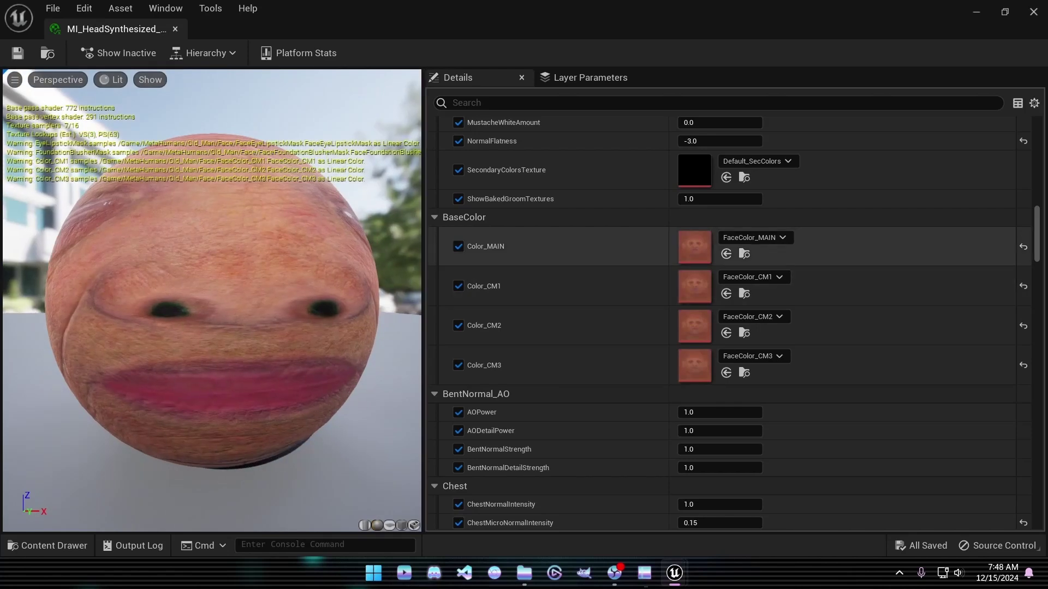
double_click(694, 247)
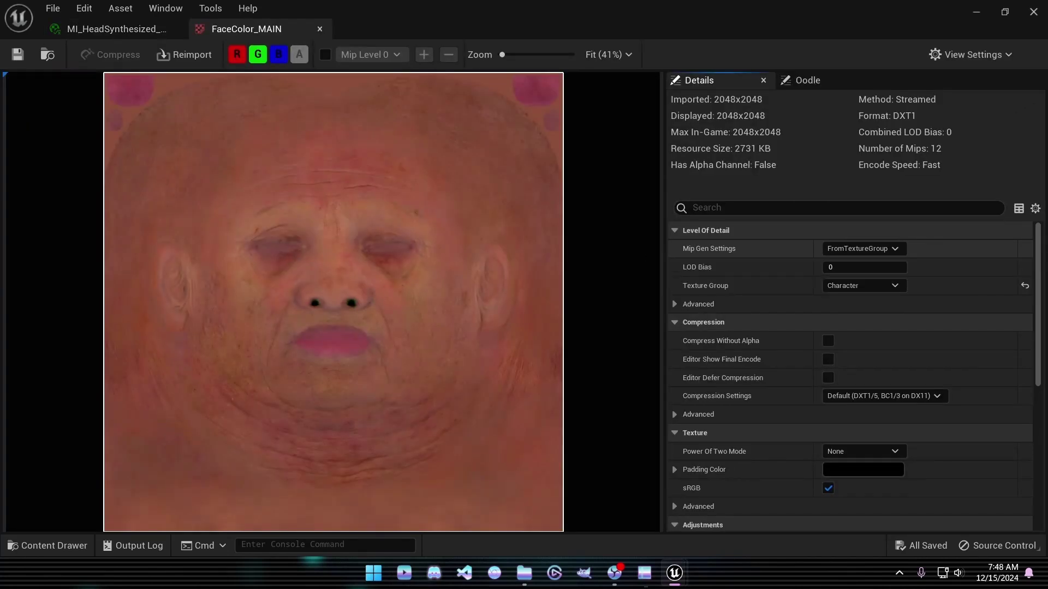